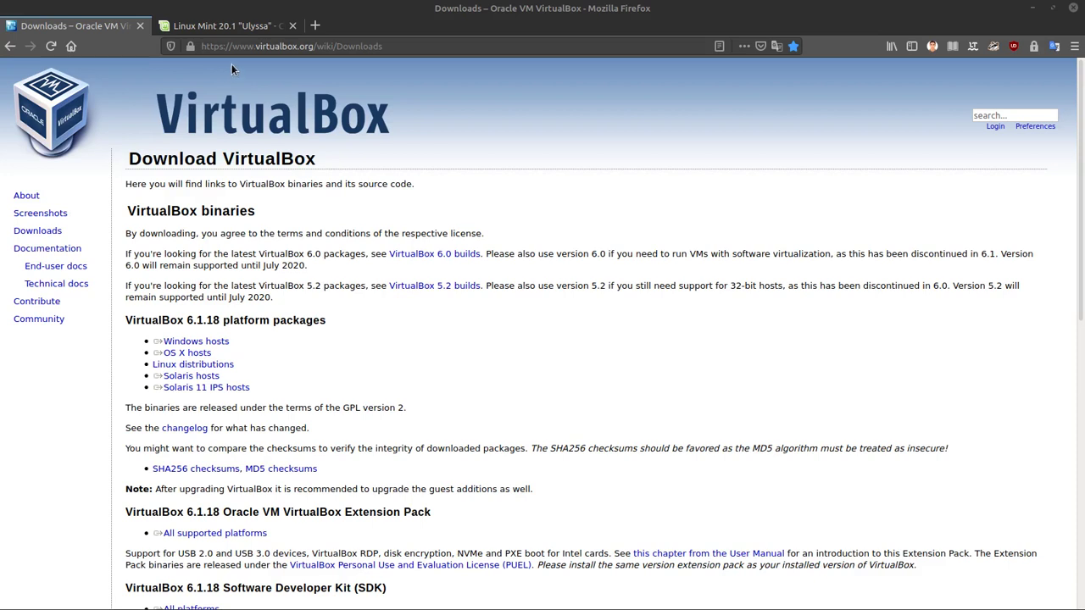
Step: Request the VirtualBox 6.1.18 package for Windows hosts from the VirtualBox Downloads page, and cancel the download prompt
{"action": "double_click", "coordinate": [59, 248]}
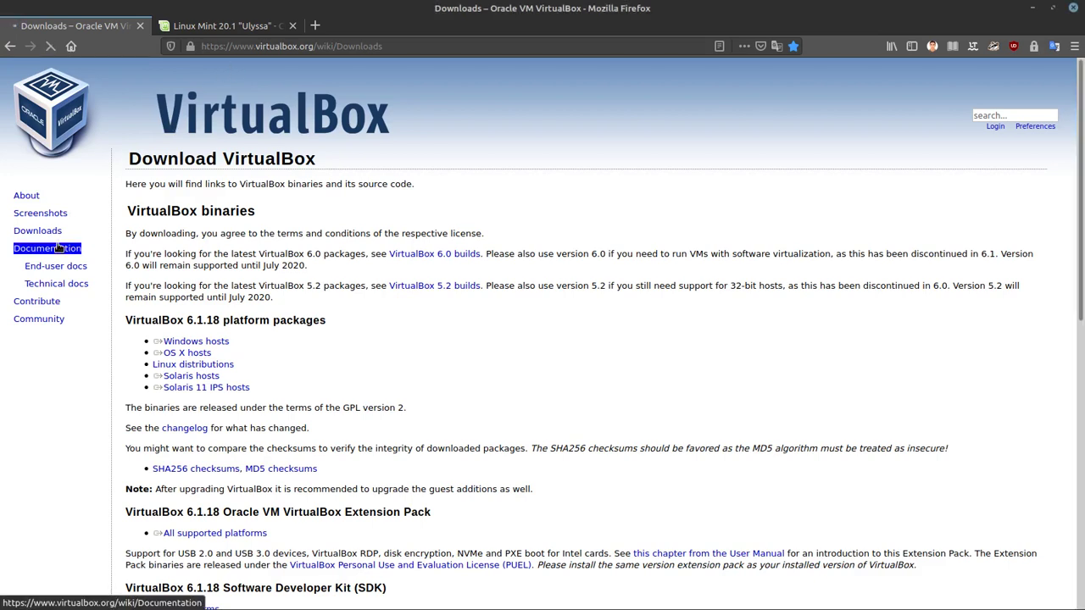
{"action": "double_click", "coordinate": [53, 231]}
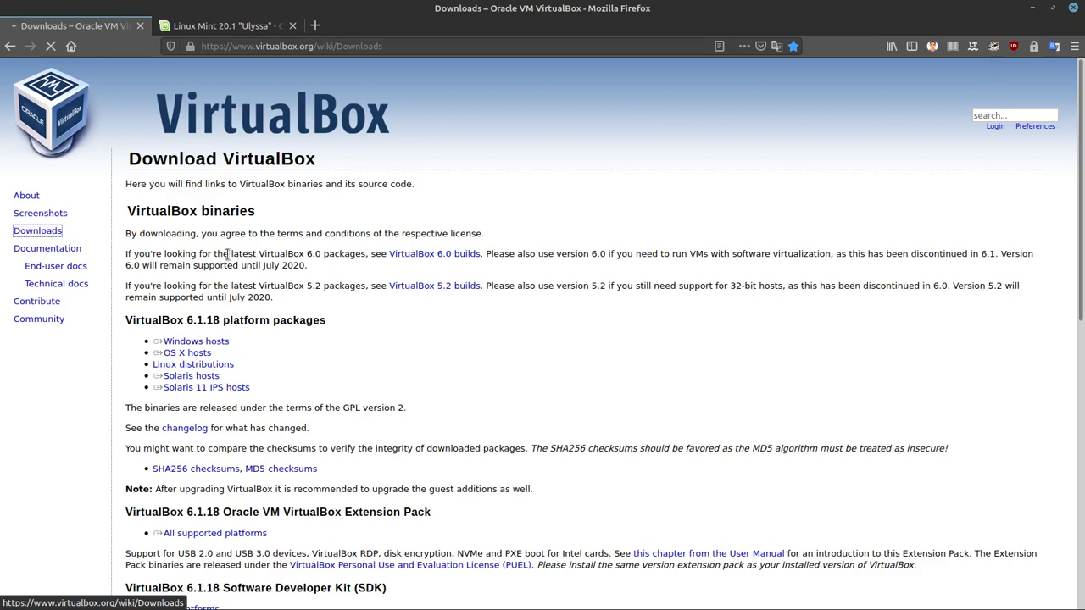
{"action": "scroll", "coordinate": [234, 266], "scroll_direction": "down", "scroll_amount": 3}
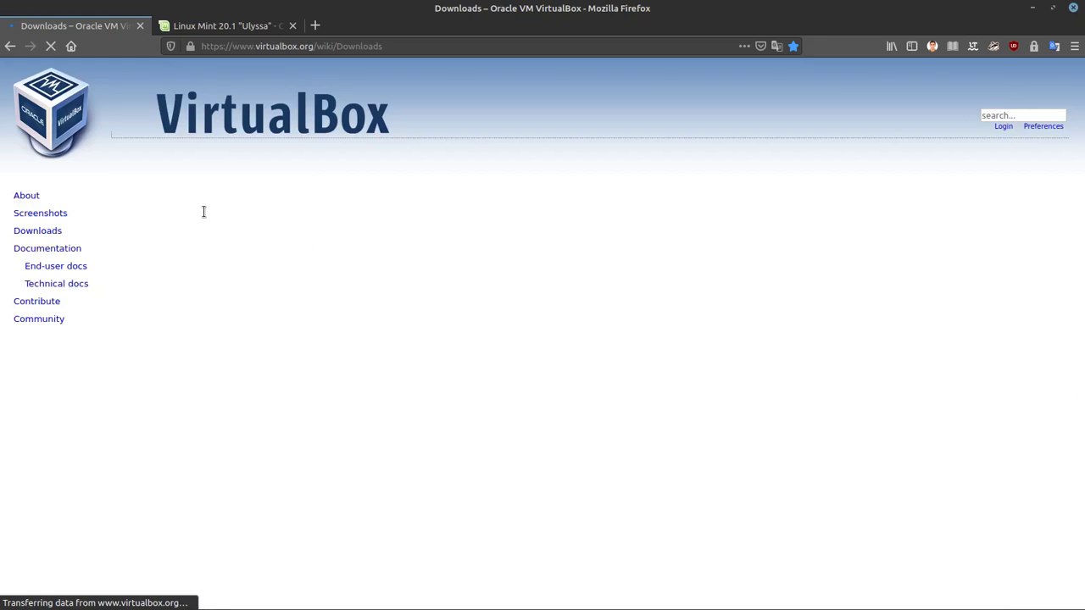
{"action": "left_click", "coordinate": [210, 341]}
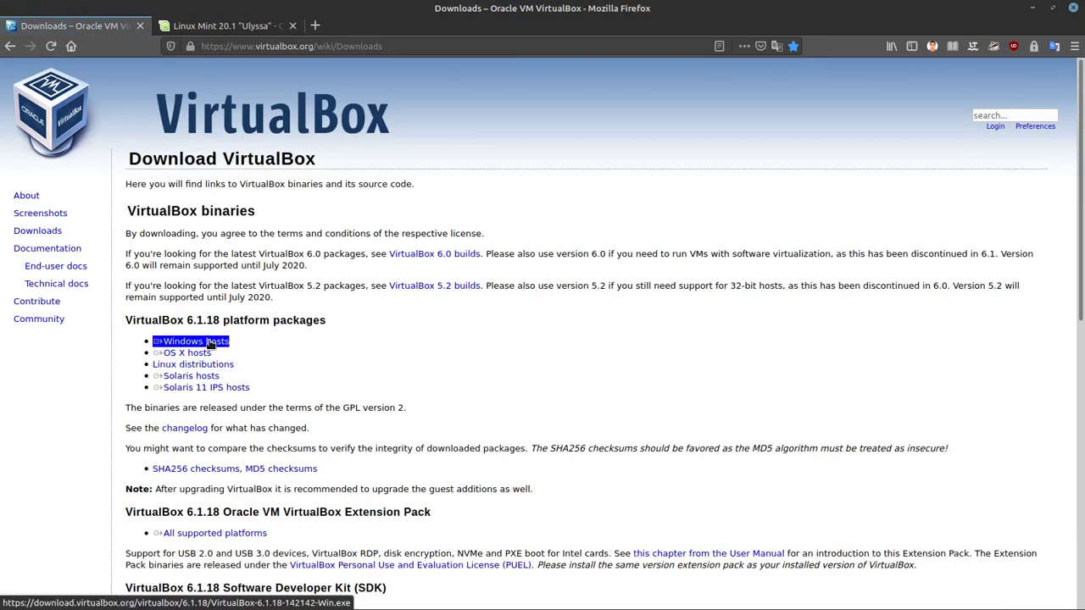
{"action": "left_click", "coordinate": [201, 352]}
{"action": "left_click", "coordinate": [205, 365]}
{"action": "left_click", "coordinate": [211, 342]}
{"action": "left_click", "coordinate": [212, 342]}
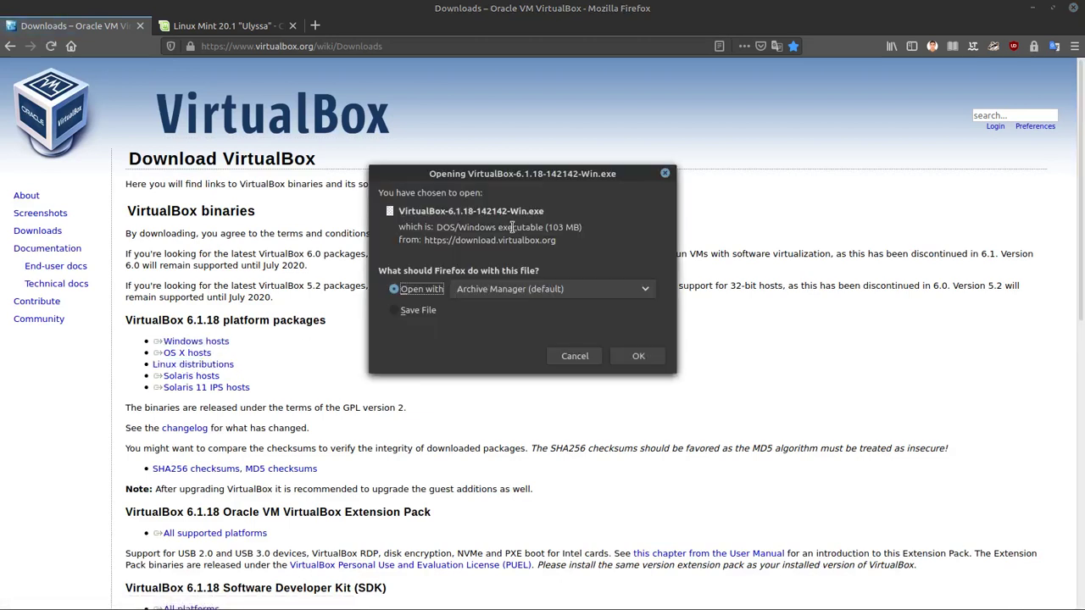
{"action": "left_click", "coordinate": [576, 356]}
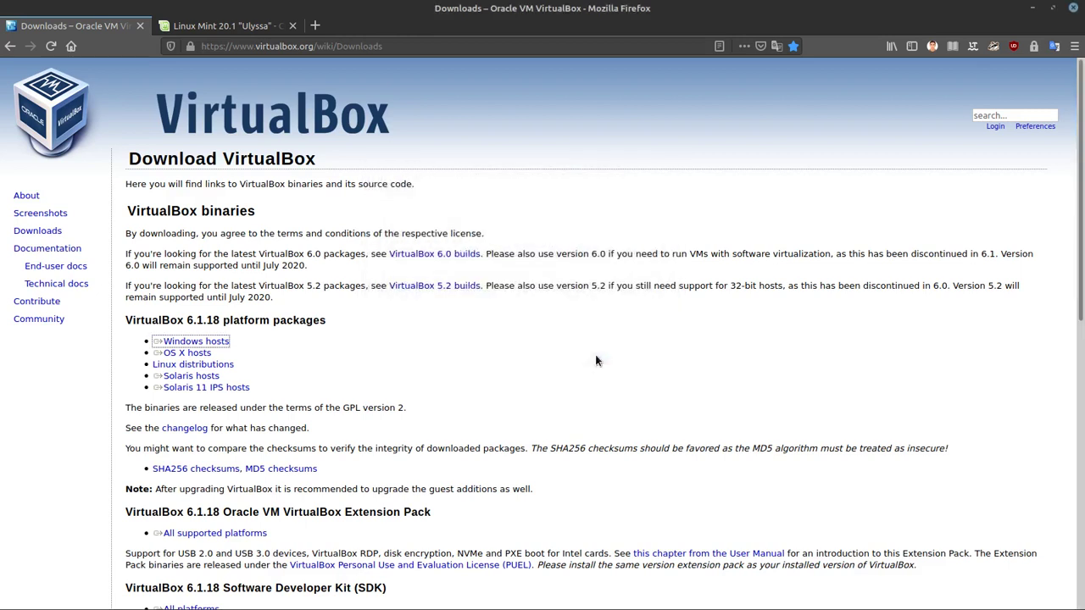
Step: Open the Linux Mint website's download page and go to the Cinnamon edition of Linux Mint 20.1
{"action": "left_click", "coordinate": [263, 26]}
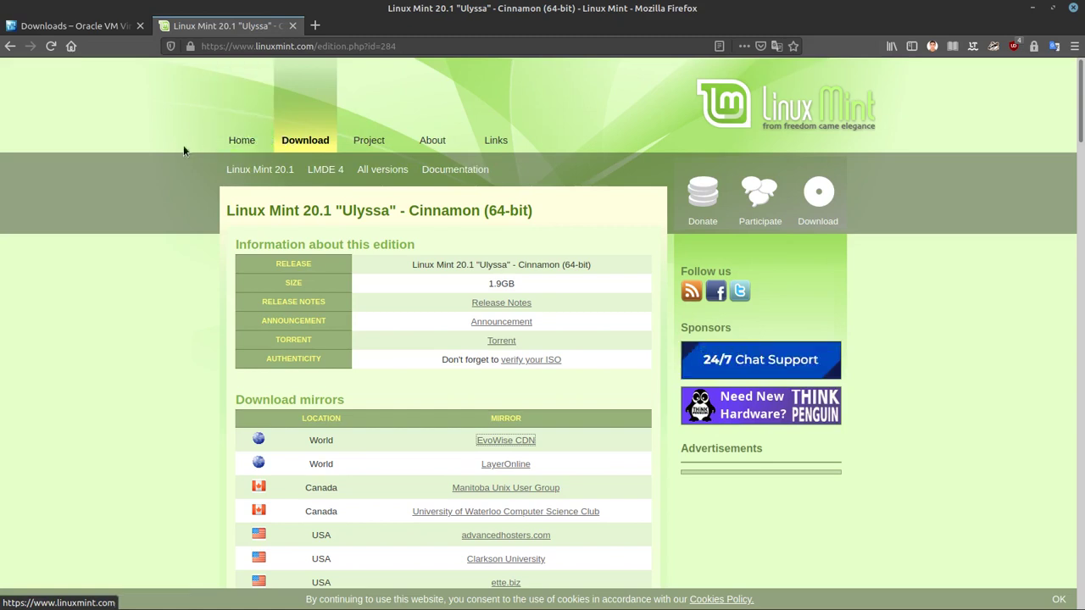
{"action": "scroll", "coordinate": [159, 149], "scroll_direction": "down", "scroll_amount": 3}
{"action": "scroll", "coordinate": [178, 144], "scroll_direction": "up", "scroll_amount": 3}
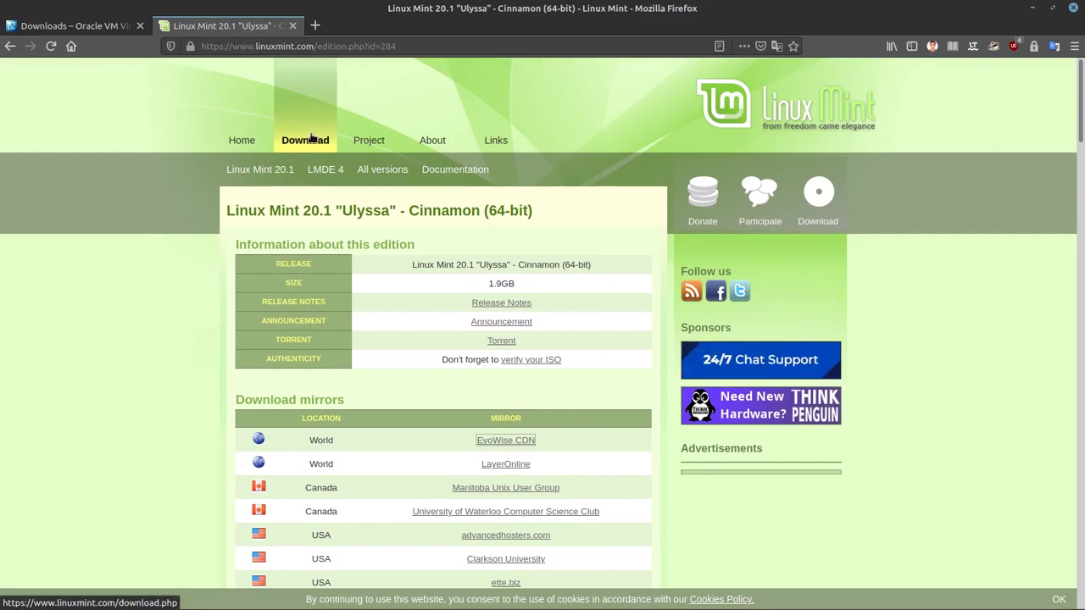
{"action": "scroll", "coordinate": [311, 140], "scroll_direction": "down", "scroll_amount": 1}
{"action": "scroll", "coordinate": [310, 138], "scroll_direction": "down", "scroll_amount": 4}
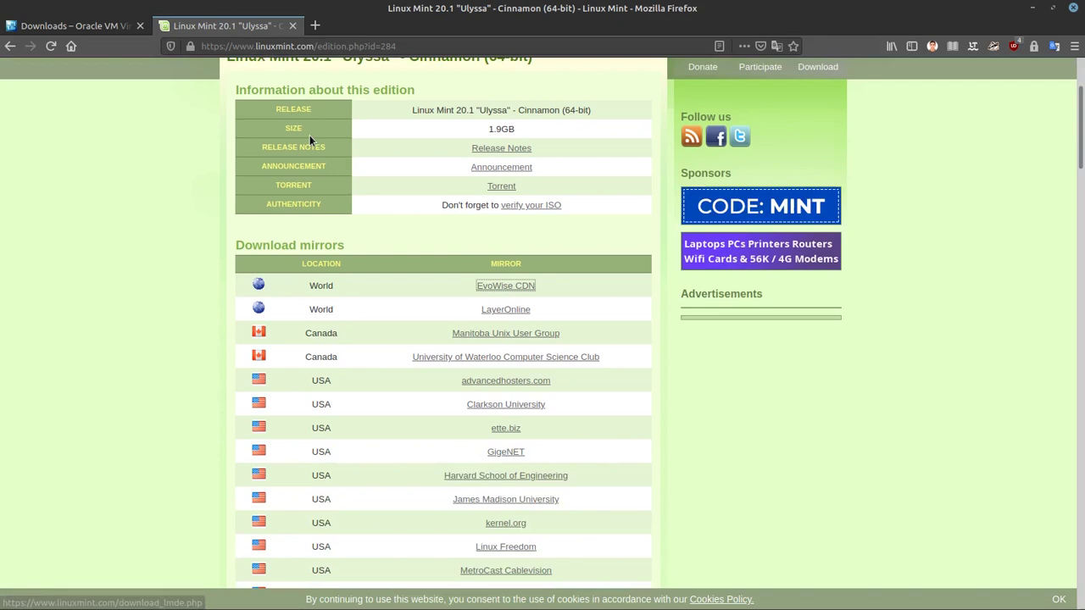
{"action": "scroll", "coordinate": [284, 223], "scroll_direction": "up", "scroll_amount": 3}
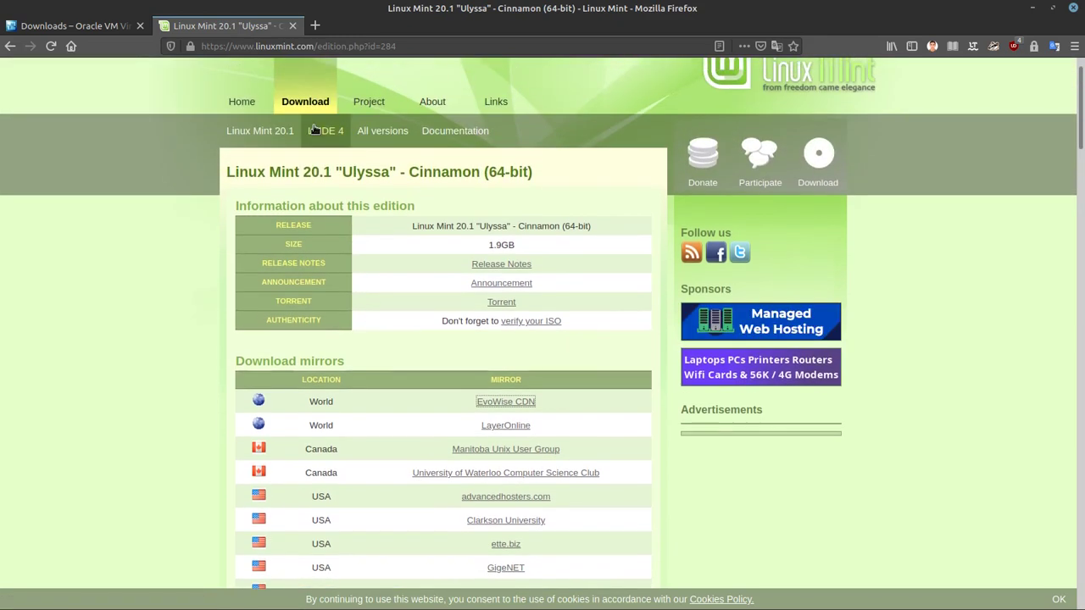
{"action": "left_click", "coordinate": [289, 104]}
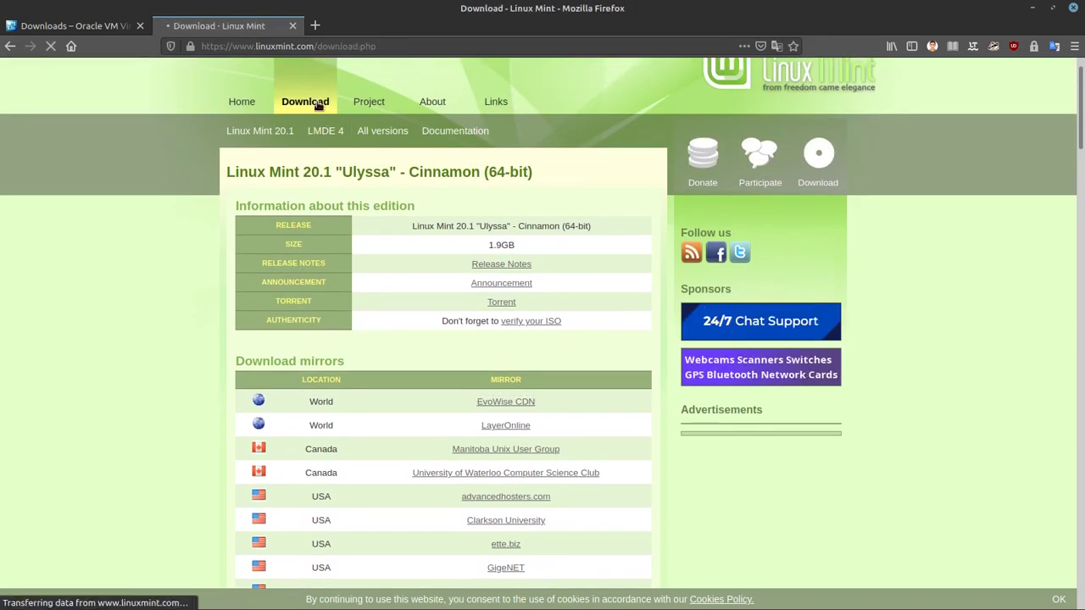
{"action": "scroll", "coordinate": [409, 241], "scroll_direction": "down", "scroll_amount": 5}
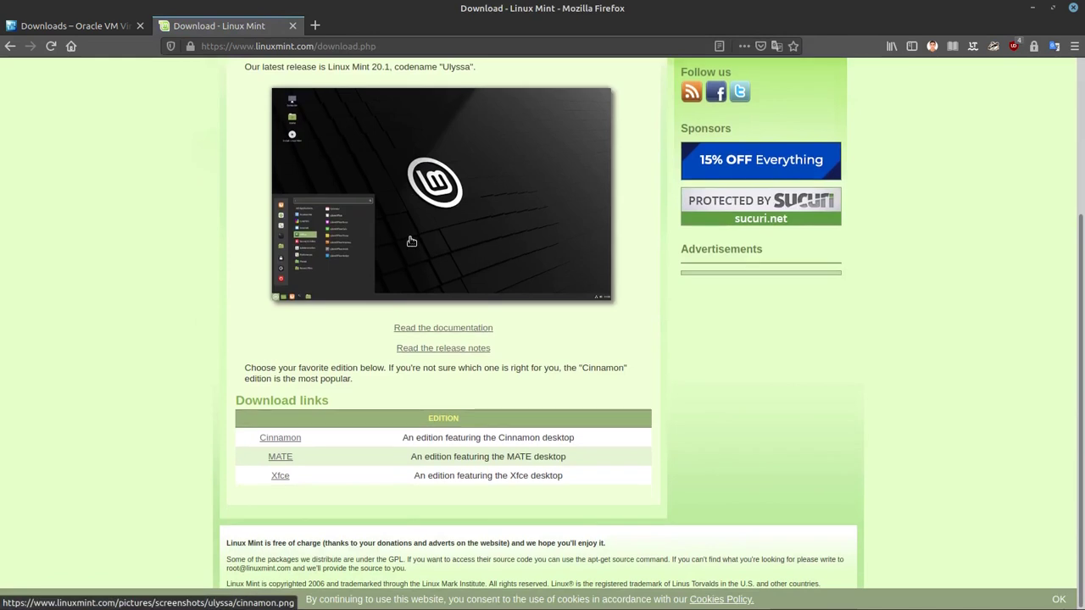
{"action": "left_click", "coordinate": [281, 440]}
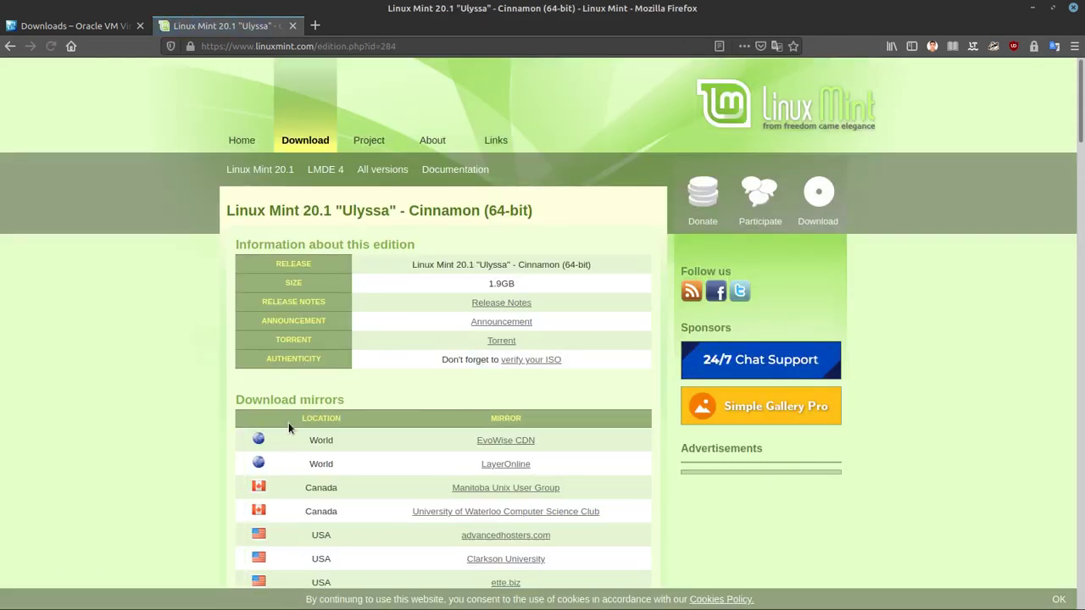
Step: Request the Linux Mint 20.1 Cinnamon 64-bit ISO from the EvoWise CDN mirror, and cancel the download prompt
{"action": "scroll", "coordinate": [289, 424], "scroll_direction": "down", "scroll_amount": 3}
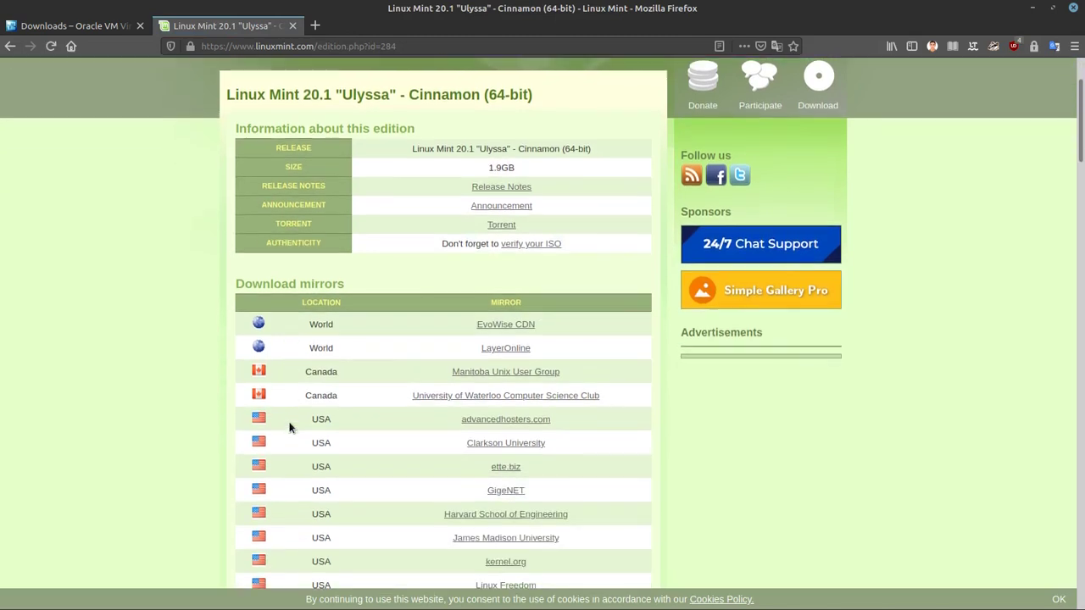
{"action": "left_click", "coordinate": [517, 326]}
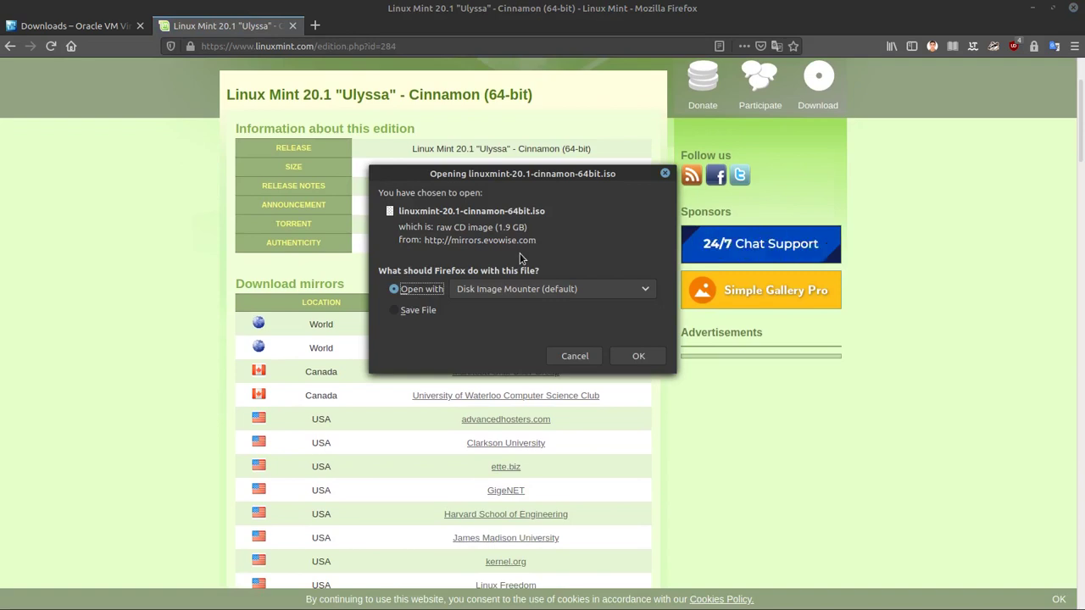
{"action": "left_click", "coordinate": [598, 356]}
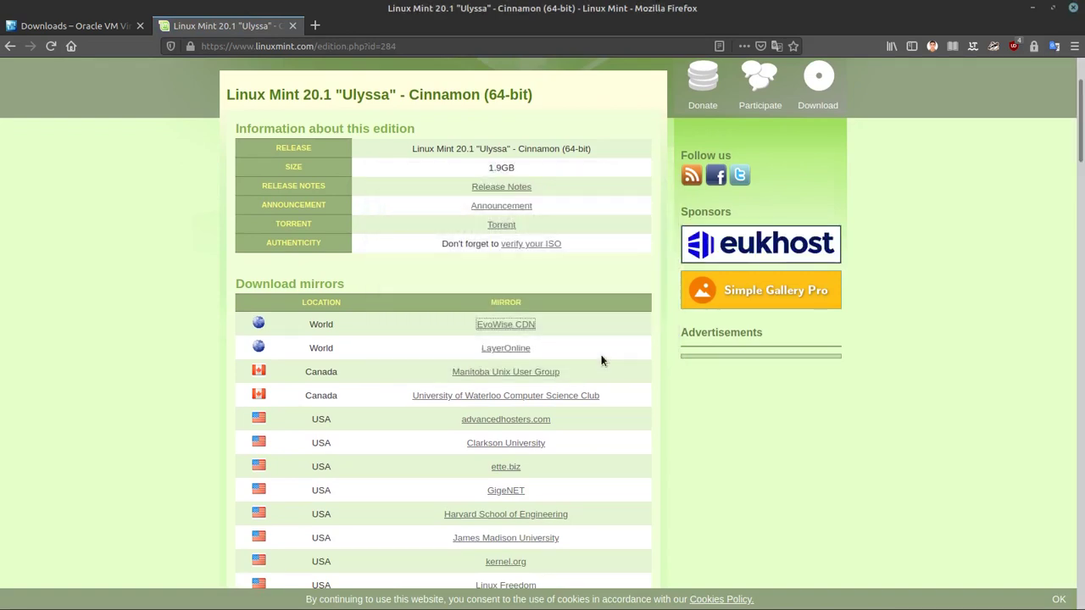
Step: Switch to VirtualBox Manager and begin a new virtual machine named PC1 with type Linux and version Other Linux (64-bit)
{"action": "left_click", "coordinate": [1032, 10]}
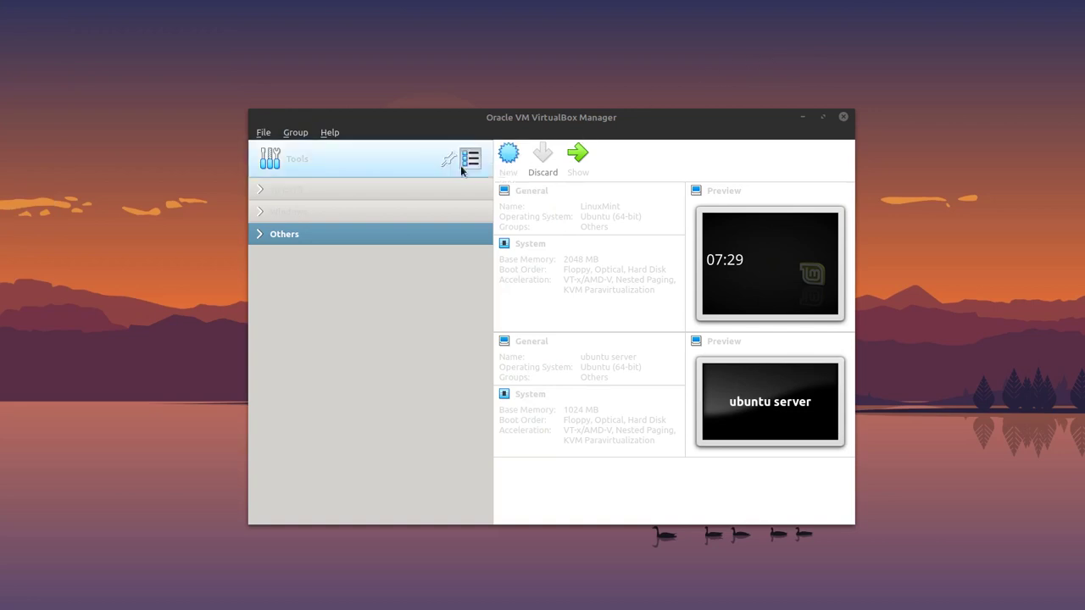
{"action": "left_click", "coordinate": [392, 163]}
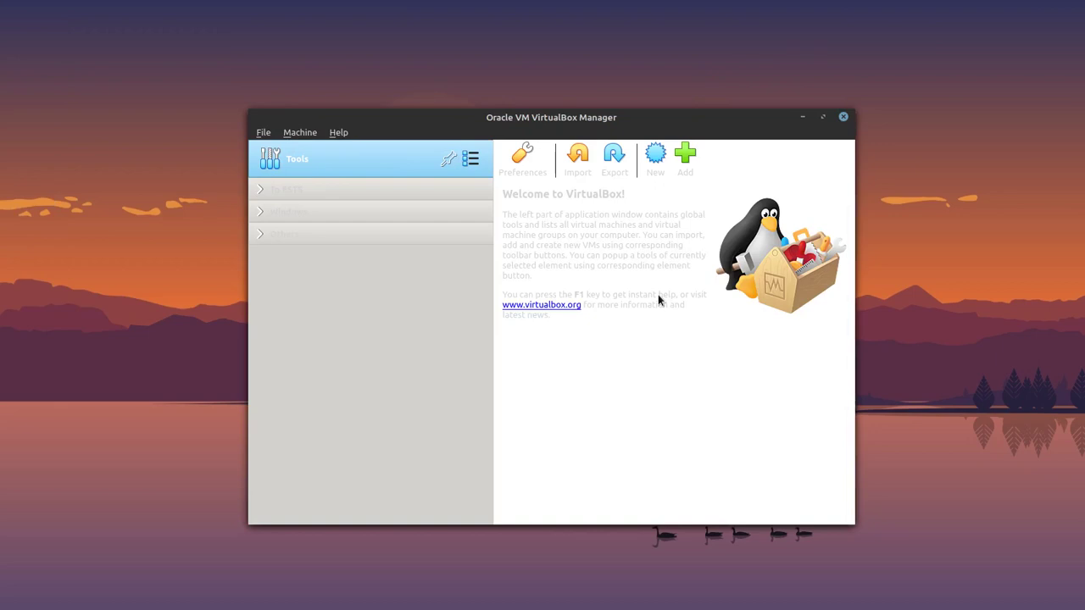
{"action": "left_click", "coordinate": [657, 173]}
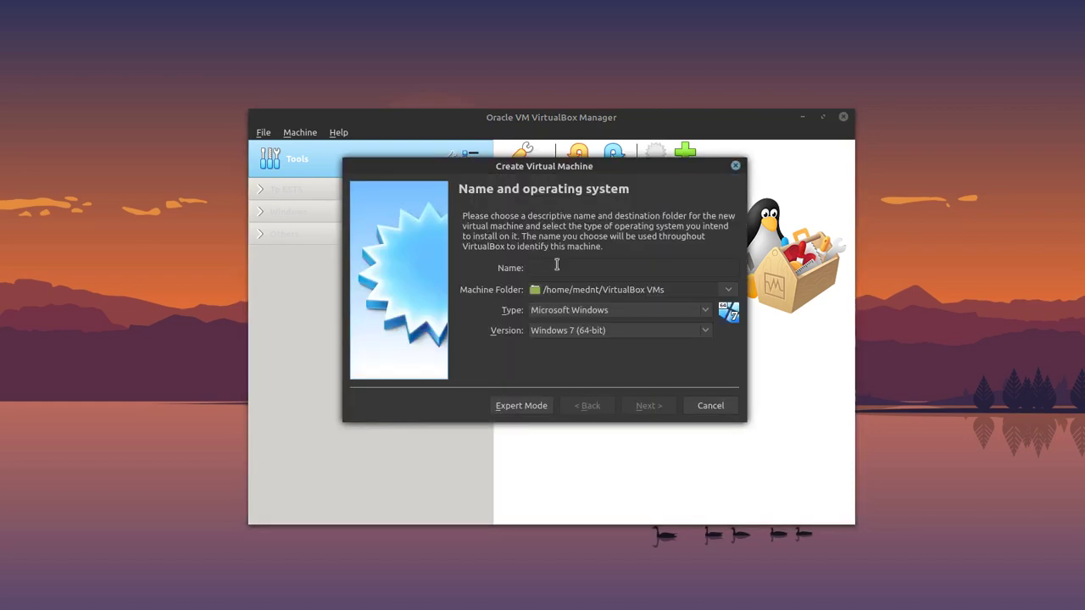
{"action": "type", "text": "PC1"}
{"action": "left_click", "coordinate": [604, 311]}
{"action": "left_click", "coordinate": [594, 325]}
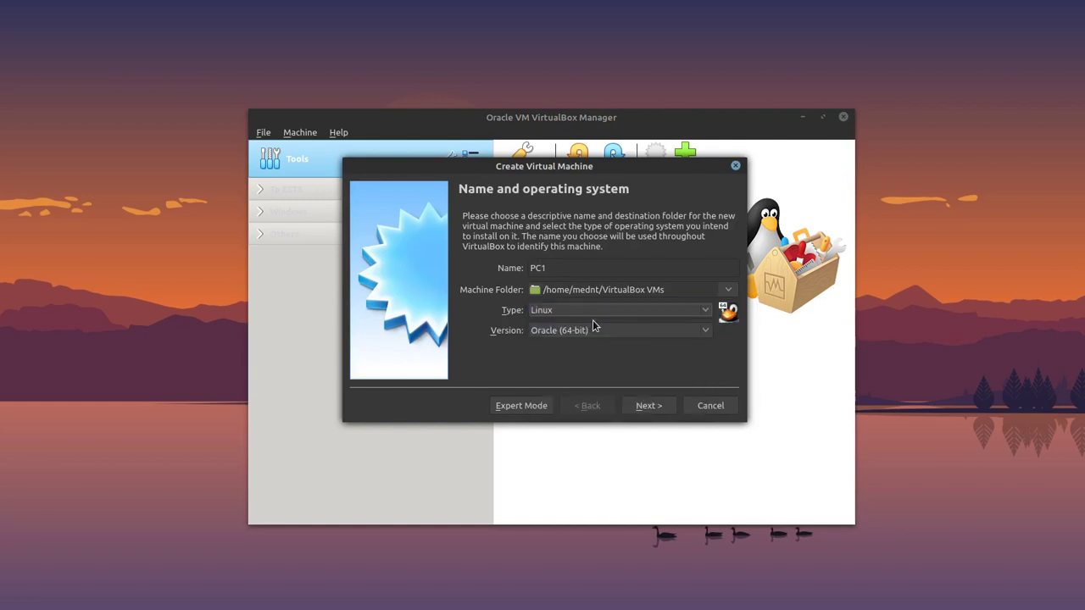
{"action": "left_click", "coordinate": [602, 331]}
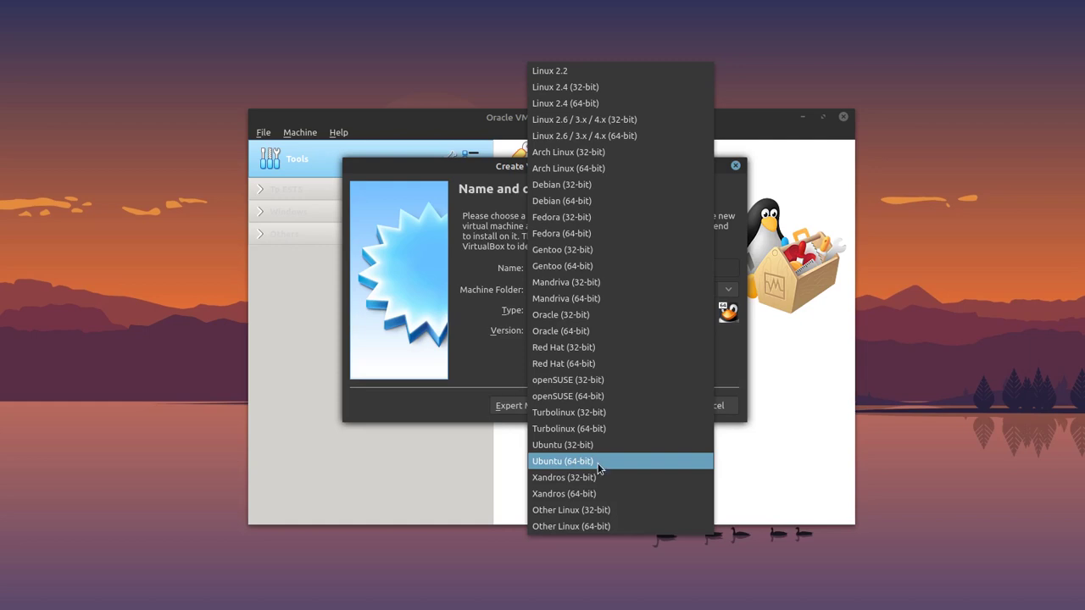
{"action": "left_click", "coordinate": [607, 527]}
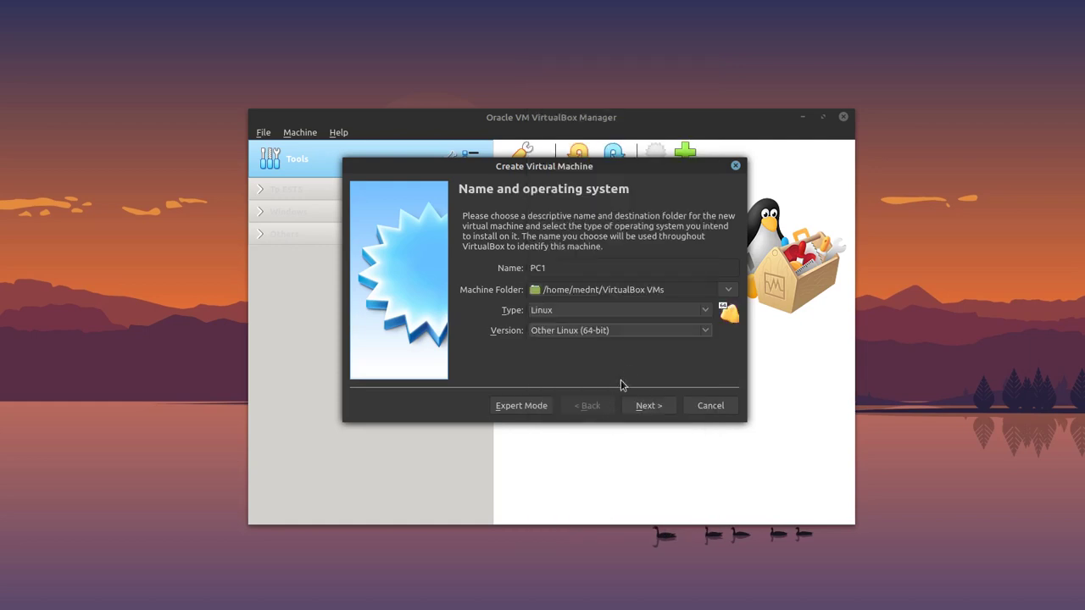
{"action": "left_click", "coordinate": [649, 406]}
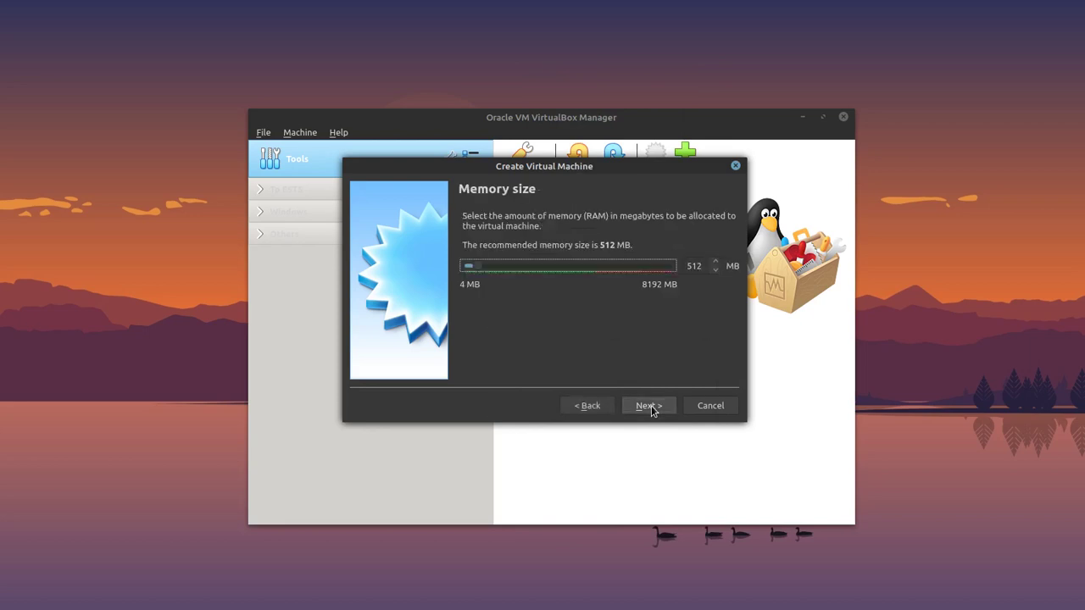
Step: Set the new machine's memory size to 2048 MB
{"action": "double_click", "coordinate": [693, 267]}
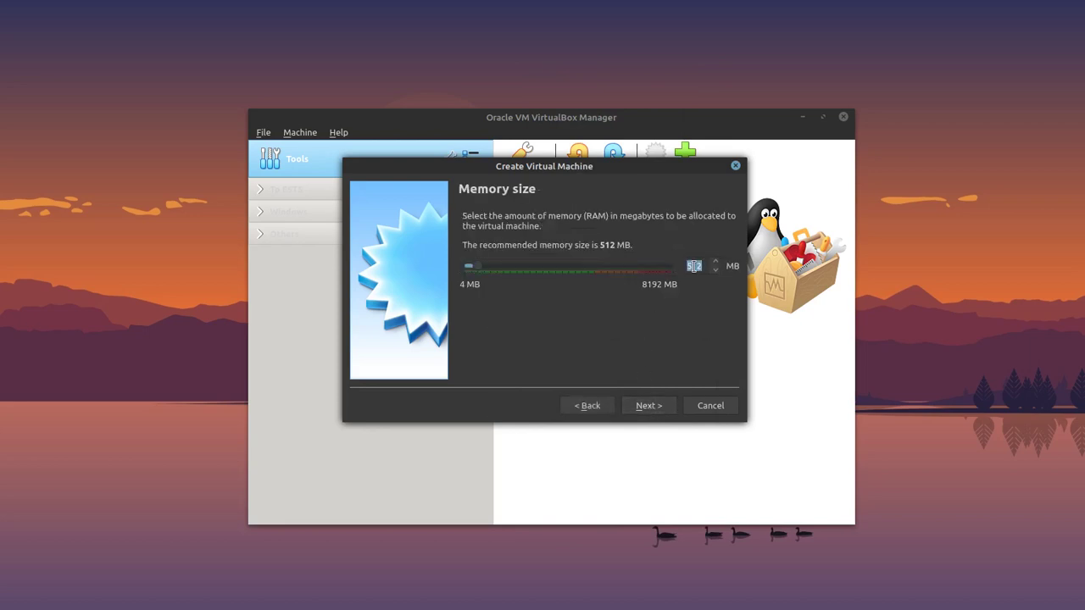
{"action": "type", "text": "2048"}
{"action": "left_click", "coordinate": [666, 407]}
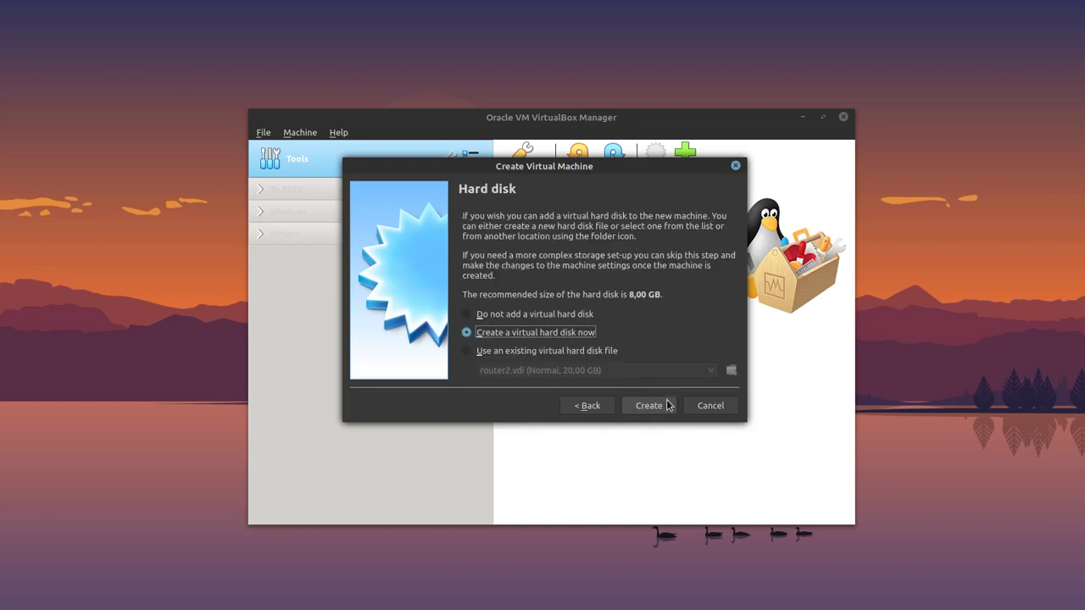
Step: Create a dynamically allocated 12 GB VDI virtual hard disk for PC1 and finish creating the machine
{"action": "left_click", "coordinate": [666, 406]}
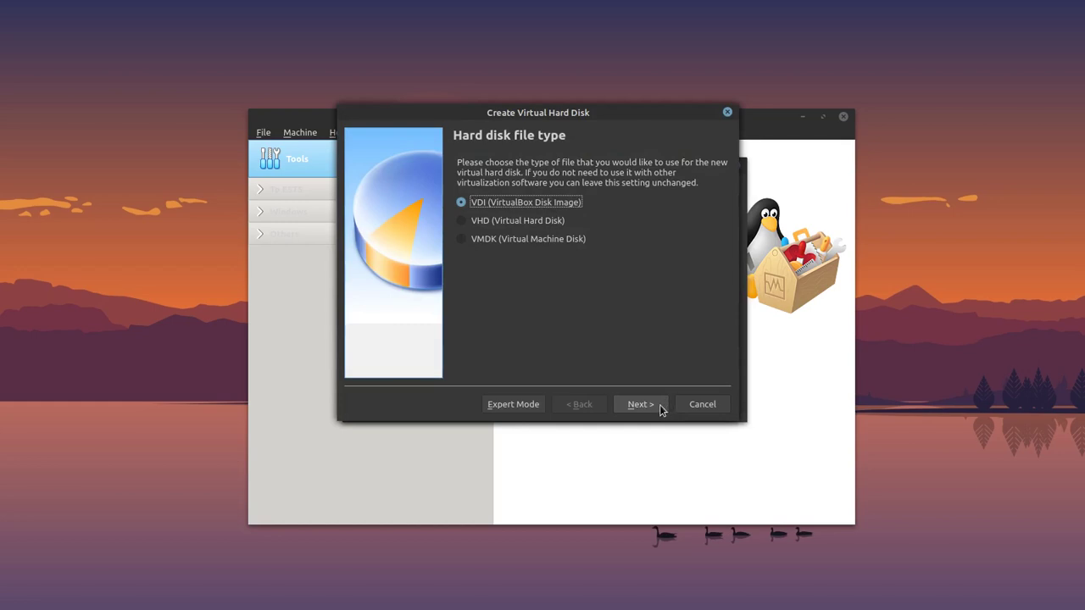
{"action": "left_click", "coordinate": [662, 410]}
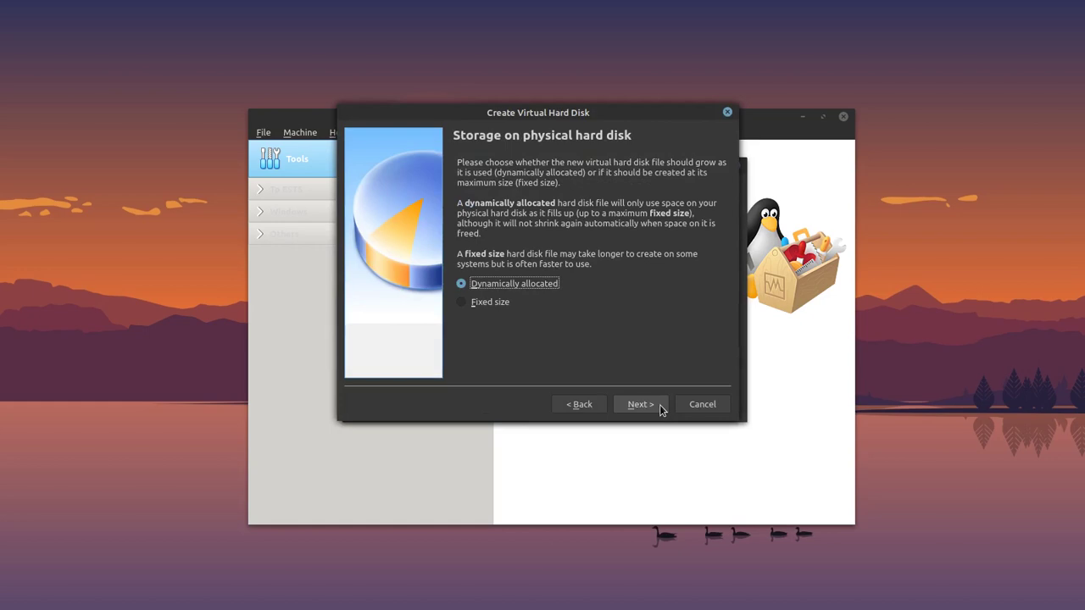
{"action": "left_click", "coordinate": [662, 410]}
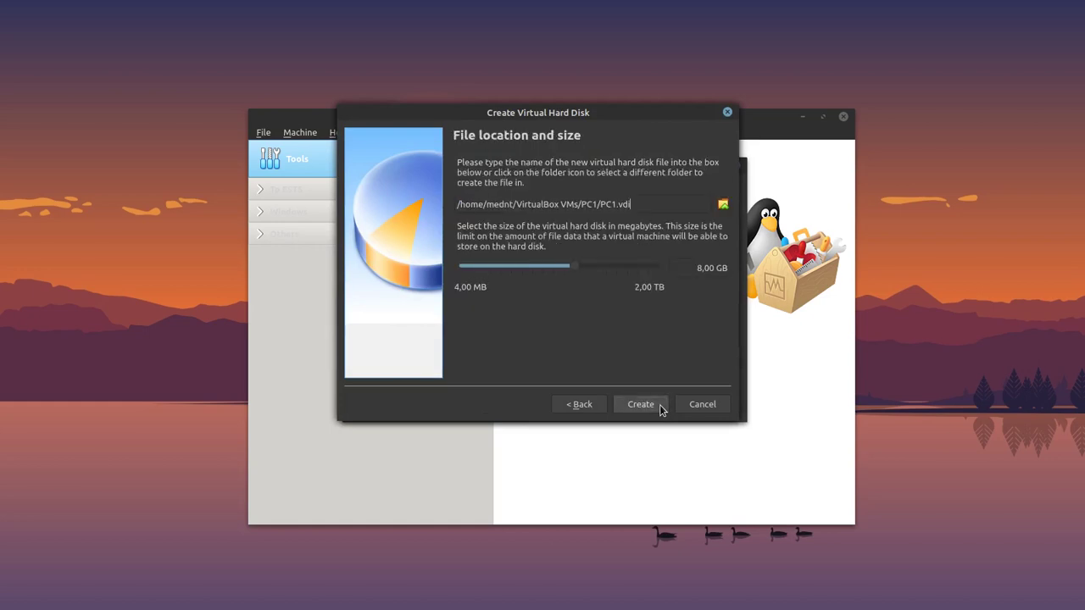
{"action": "left_click_drag", "start_coordinate": [696, 269], "coordinate": [710, 272]}
{"action": "key", "text": "BackSpace"}
{"action": "type", "text": "12"}
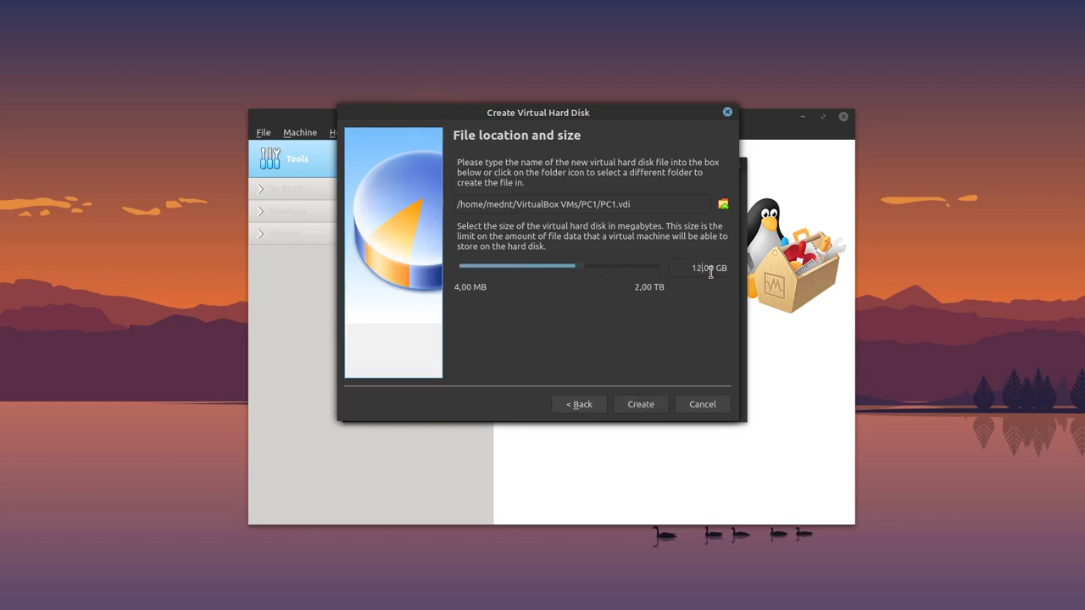
{"action": "left_click", "coordinate": [650, 406]}
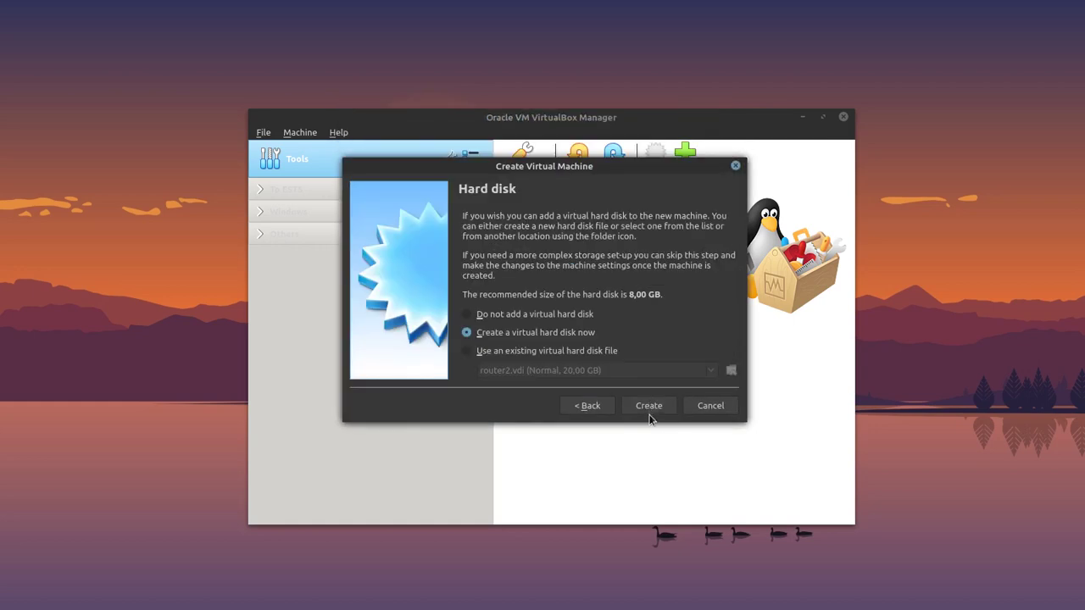
{"action": "left_click", "coordinate": [647, 407]}
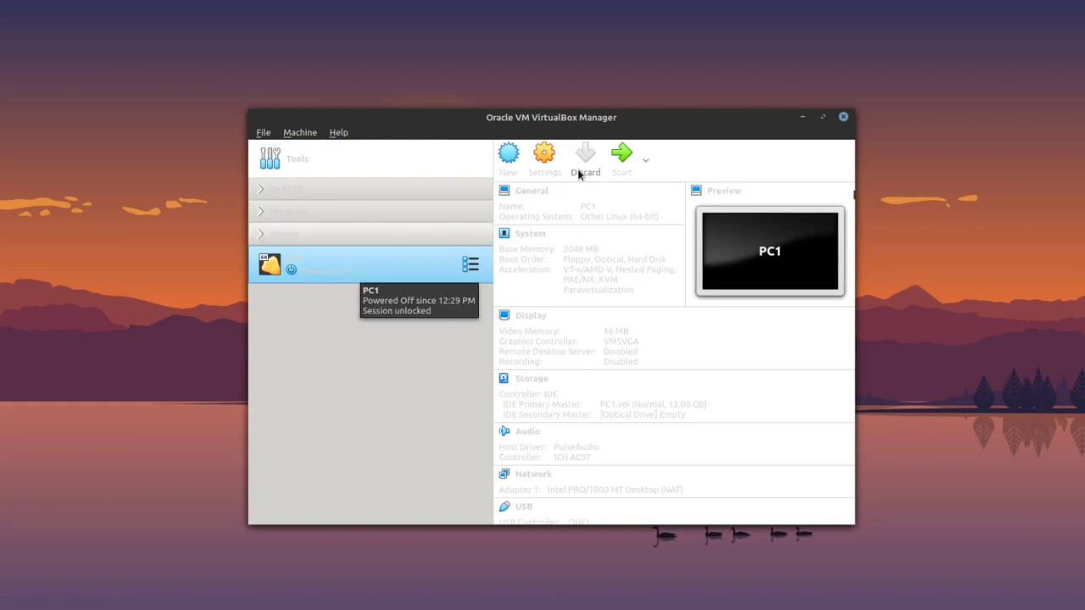
Step: Start the PC1 virtual machine
{"action": "left_click", "coordinate": [621, 155]}
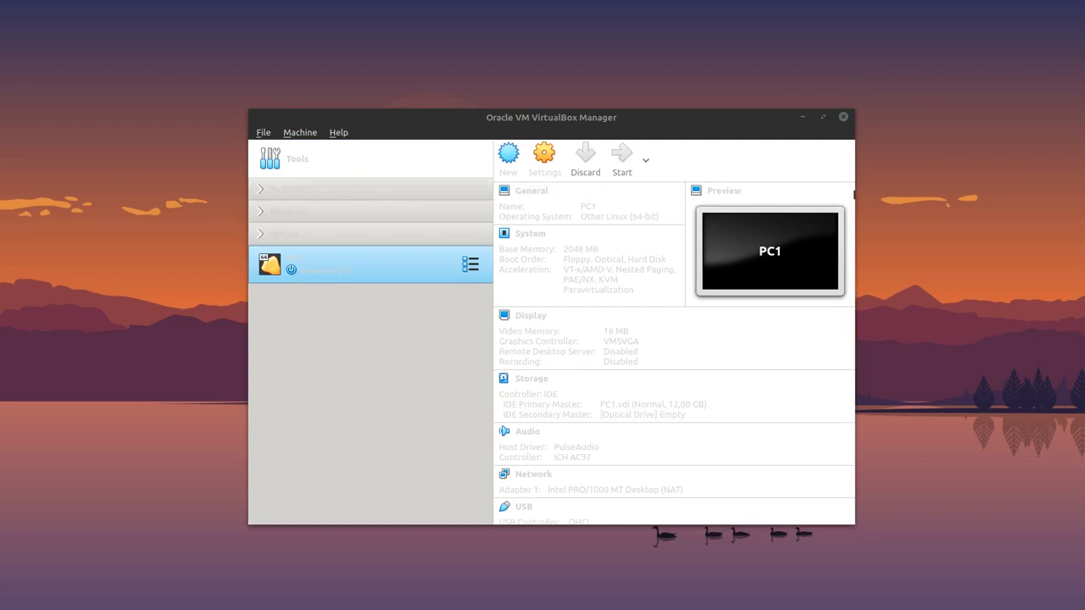
{"action": "left_click_drag", "start_coordinate": [633, 174], "coordinate": [691, 128]}
{"action": "left_click_drag", "start_coordinate": [365, 169], "coordinate": [579, 188]}
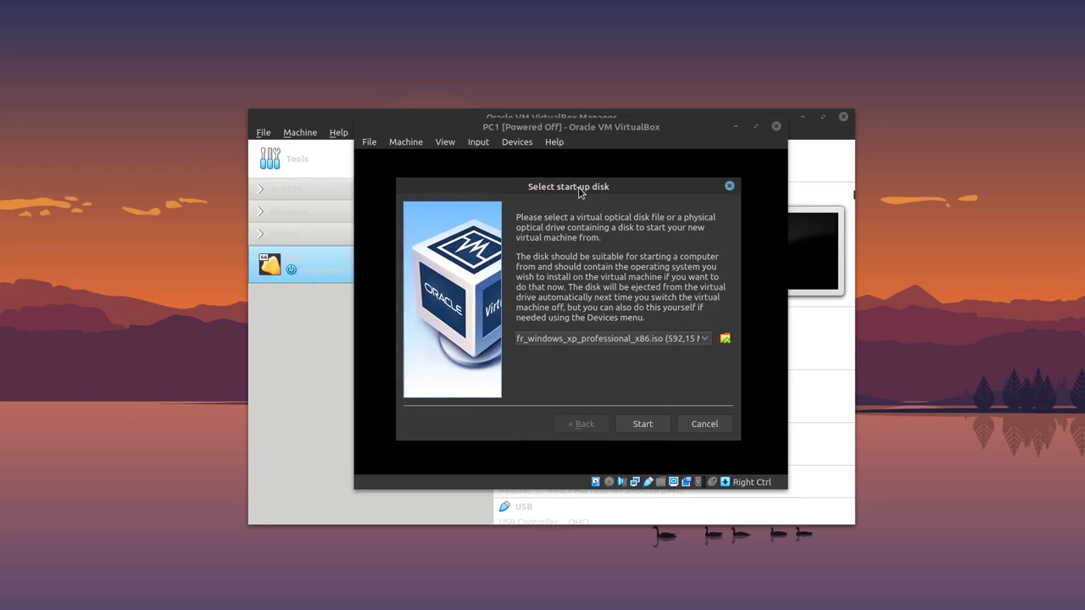
Step: Add linuxmint-18.3-cinnamon-64bit.iso from the Downloads folder as PC1's start-up disk and boot the machine from it
{"action": "left_click", "coordinate": [725, 338]}
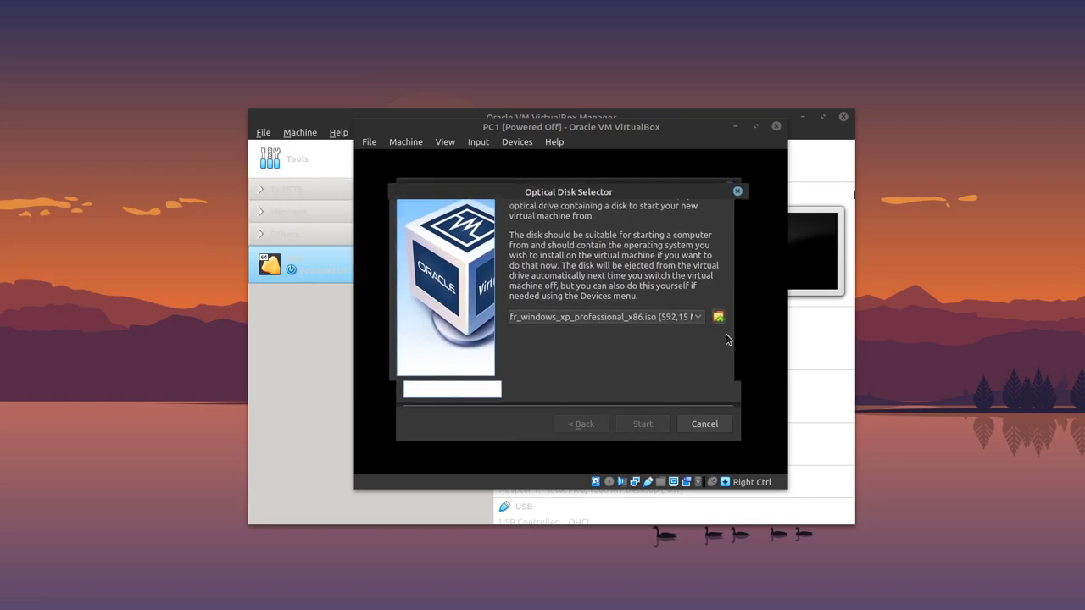
{"action": "scroll", "coordinate": [593, 292], "scroll_direction": "down", "scroll_amount": 1}
{"action": "scroll", "coordinate": [507, 321], "scroll_direction": "up", "scroll_amount": 1}
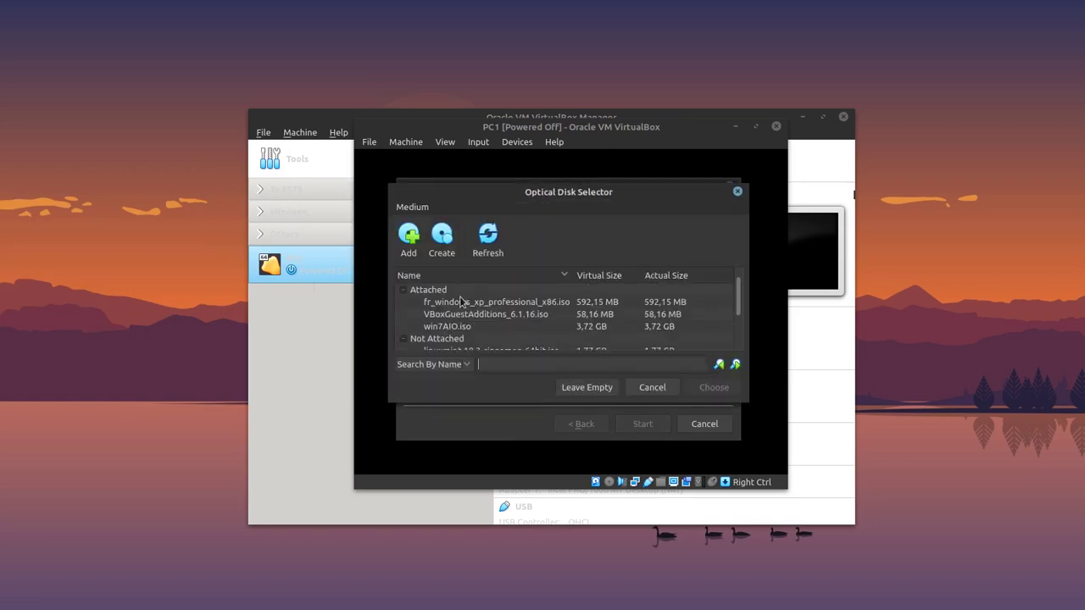
{"action": "left_click", "coordinate": [411, 240]}
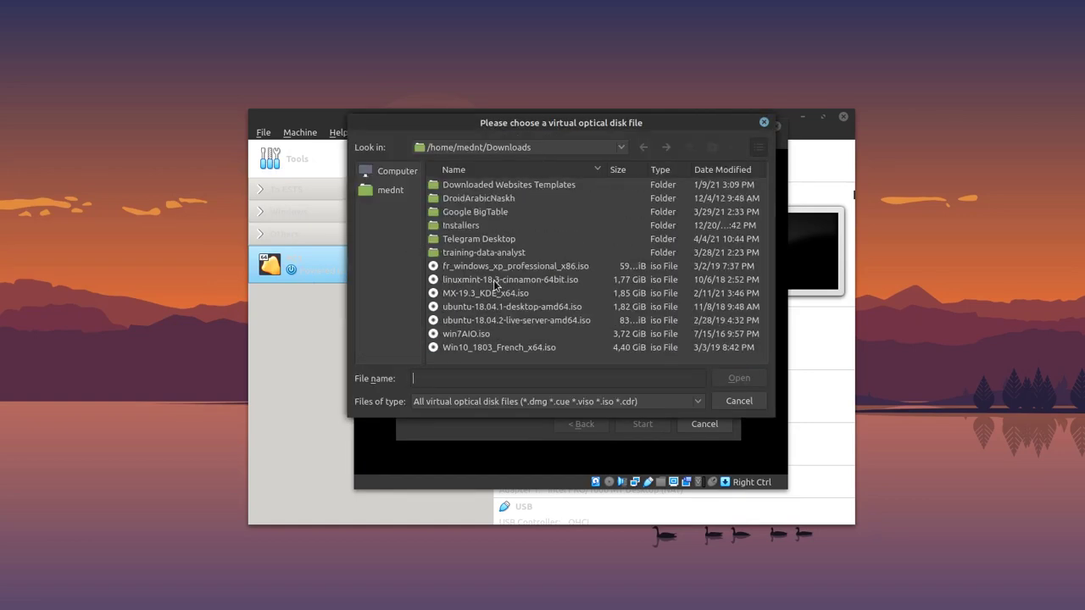
{"action": "left_click", "coordinate": [495, 282]}
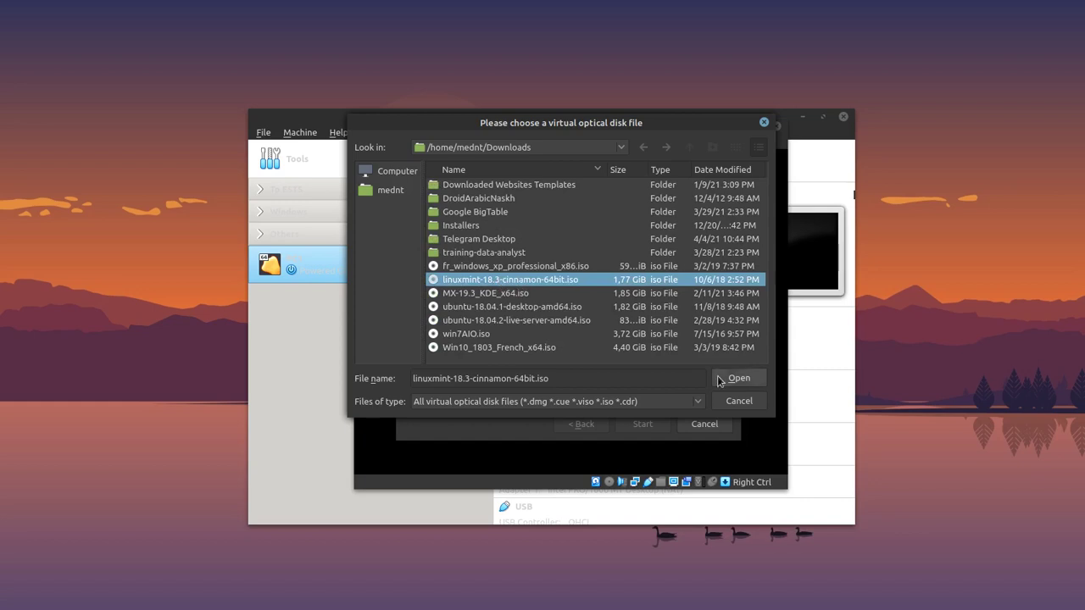
{"action": "left_click", "coordinate": [755, 383]}
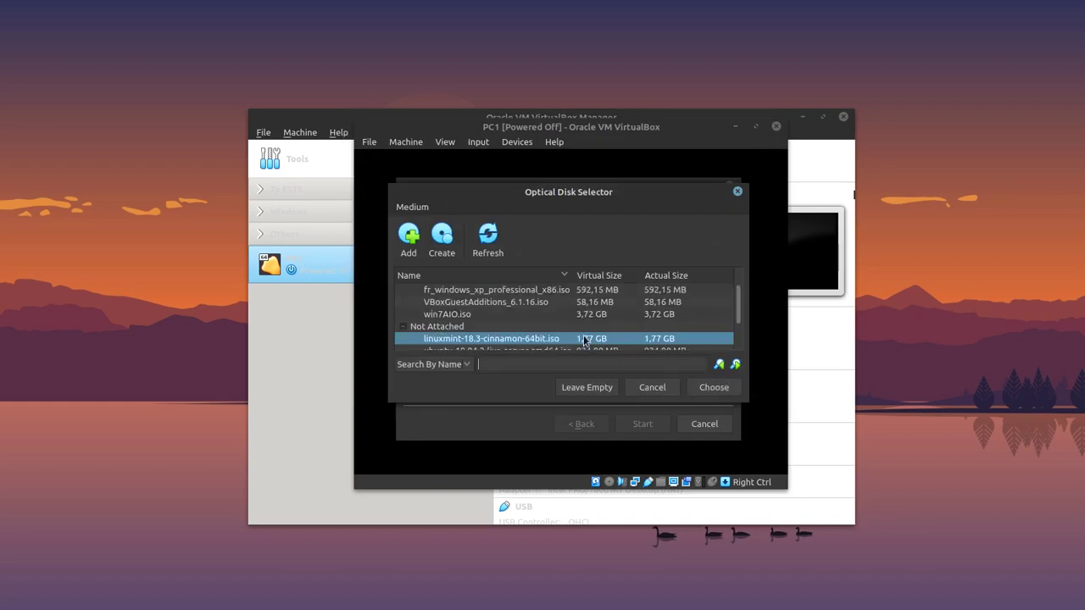
{"action": "left_click", "coordinate": [702, 392]}
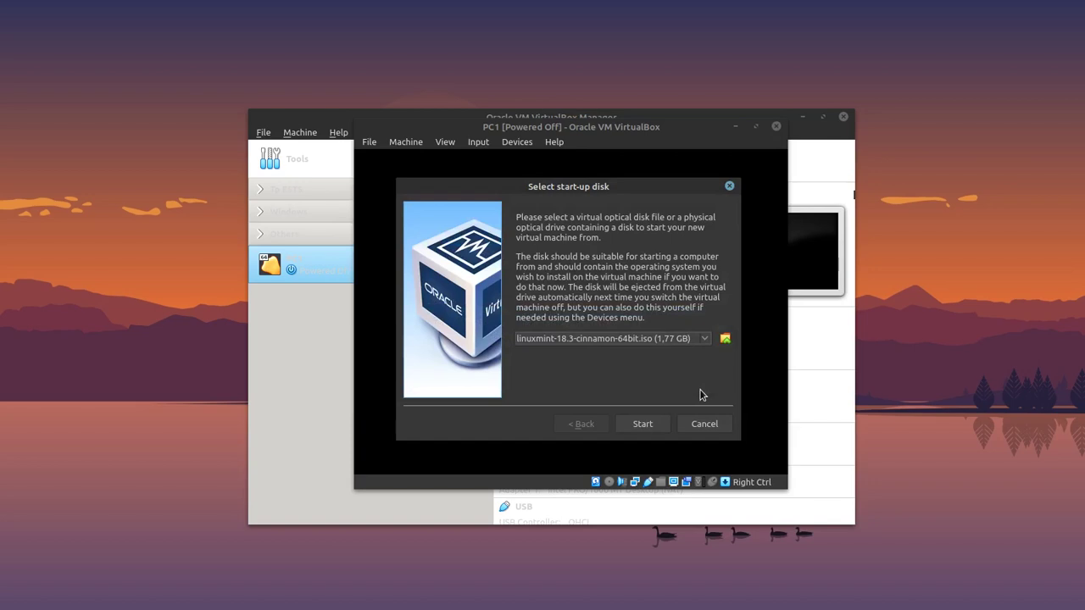
{"action": "left_click", "coordinate": [653, 424]}
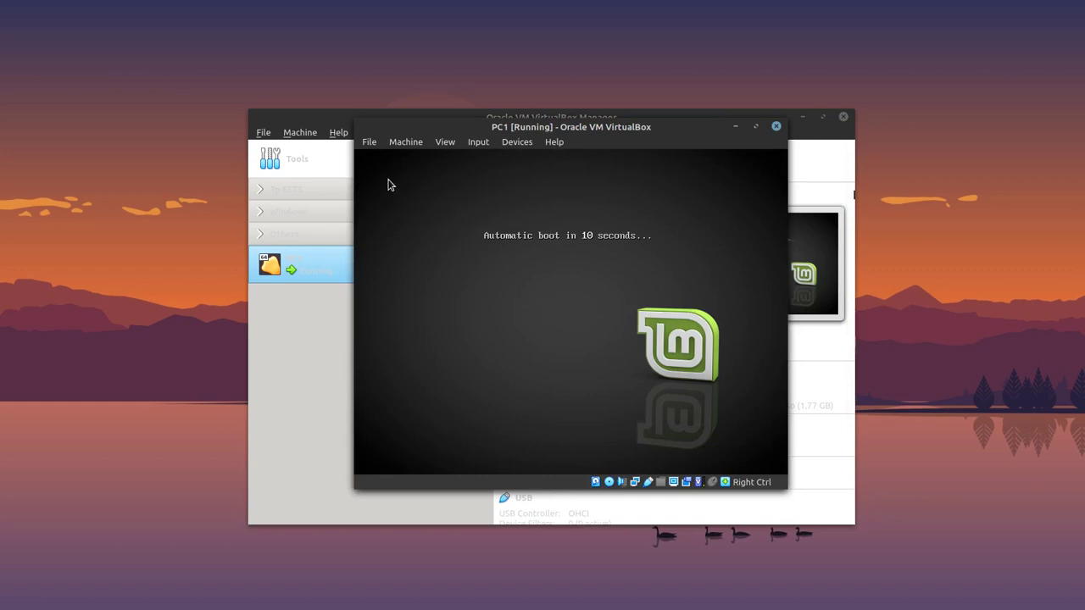
{"action": "left_click", "coordinate": [519, 143]}
{"action": "mouse_move", "coordinate": [517, 163]}
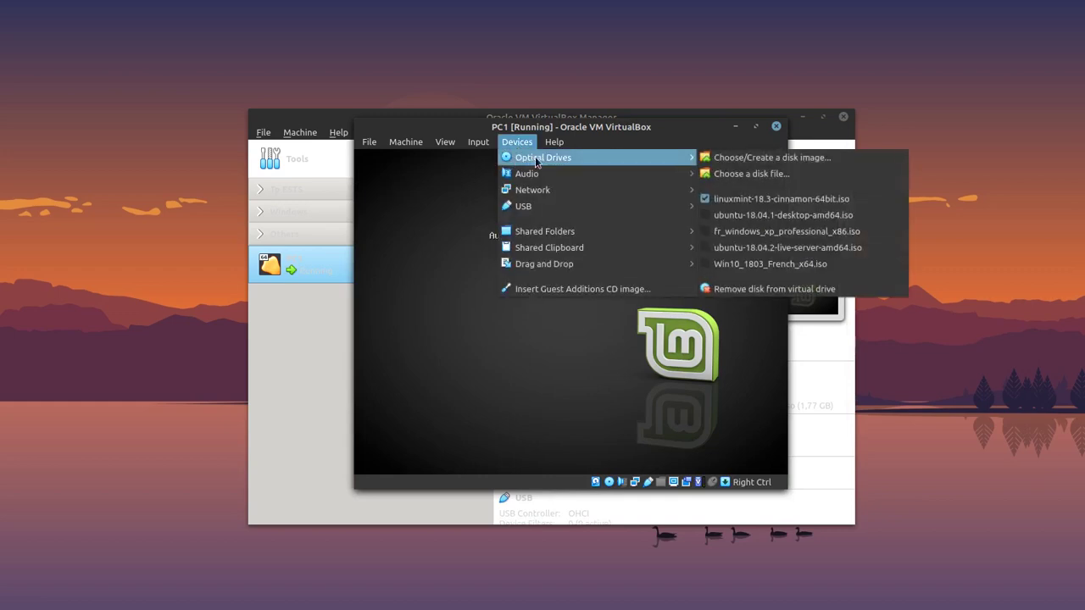
{"action": "left_click", "coordinate": [746, 161]}
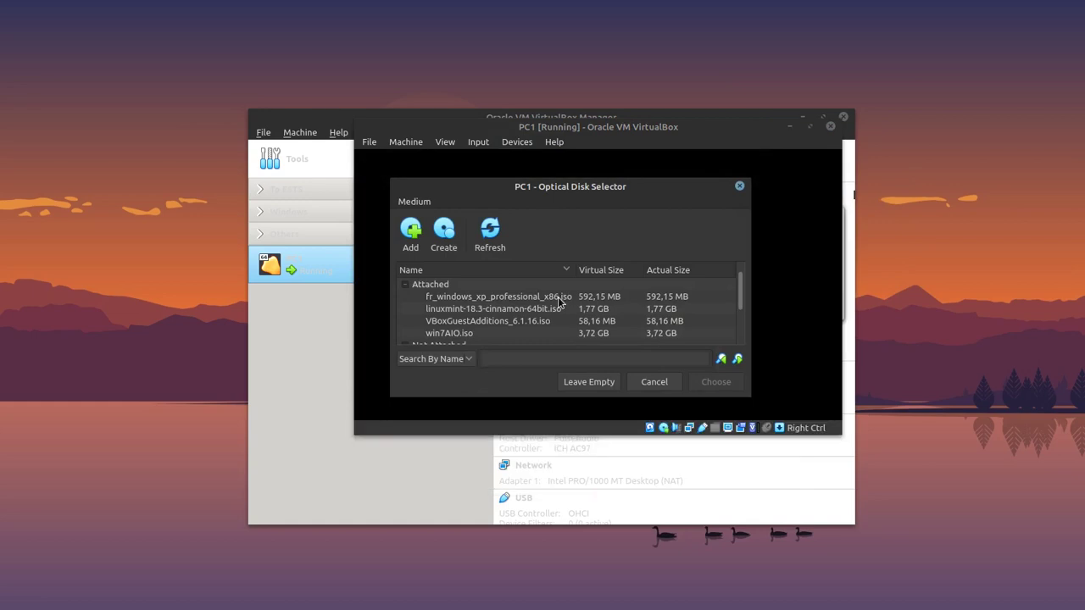
{"action": "scroll", "coordinate": [557, 308], "scroll_direction": "down", "scroll_amount": 1}
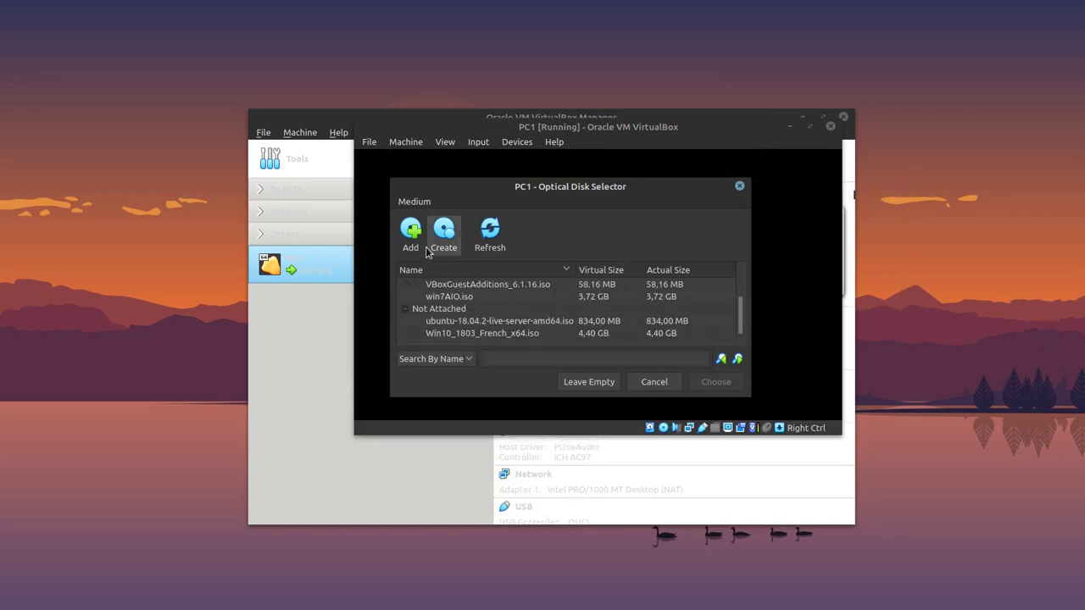
{"action": "left_click", "coordinate": [412, 243]}
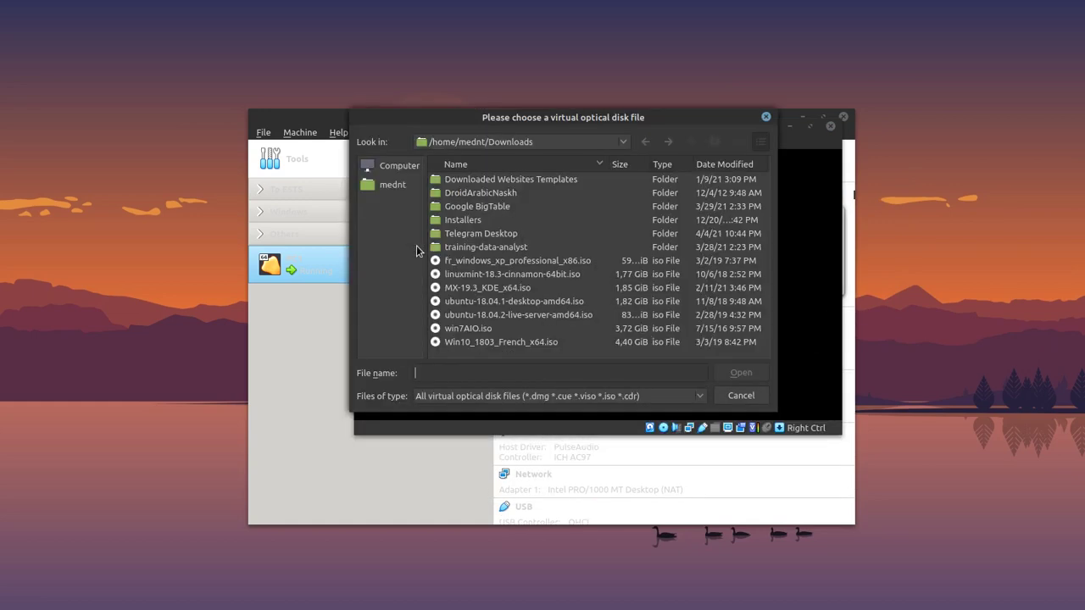
{"action": "left_click", "coordinate": [500, 274]}
{"action": "left_click", "coordinate": [746, 373]}
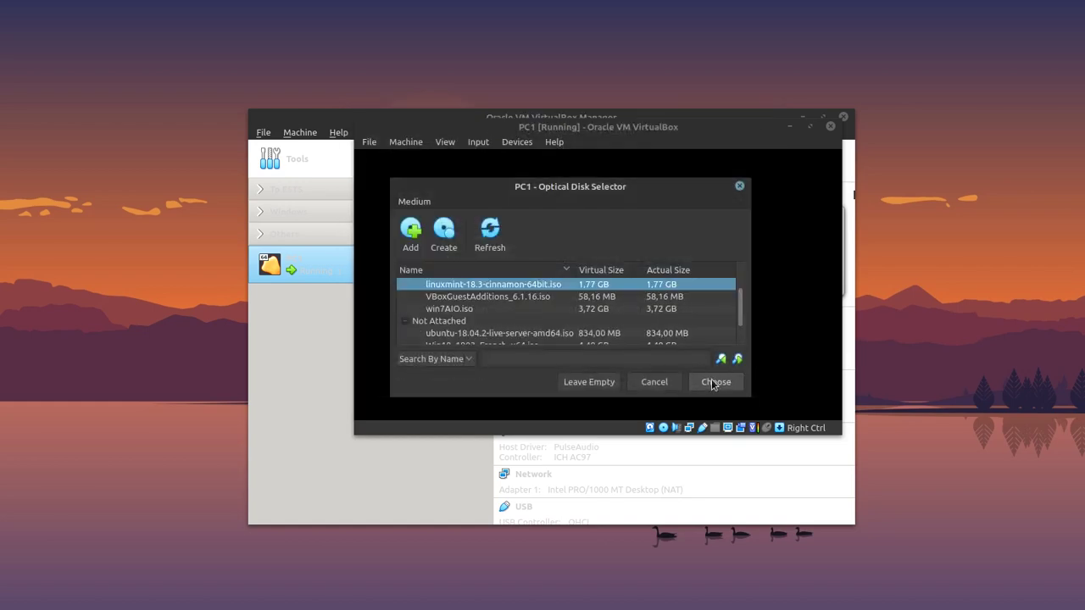
{"action": "left_click", "coordinate": [740, 186]}
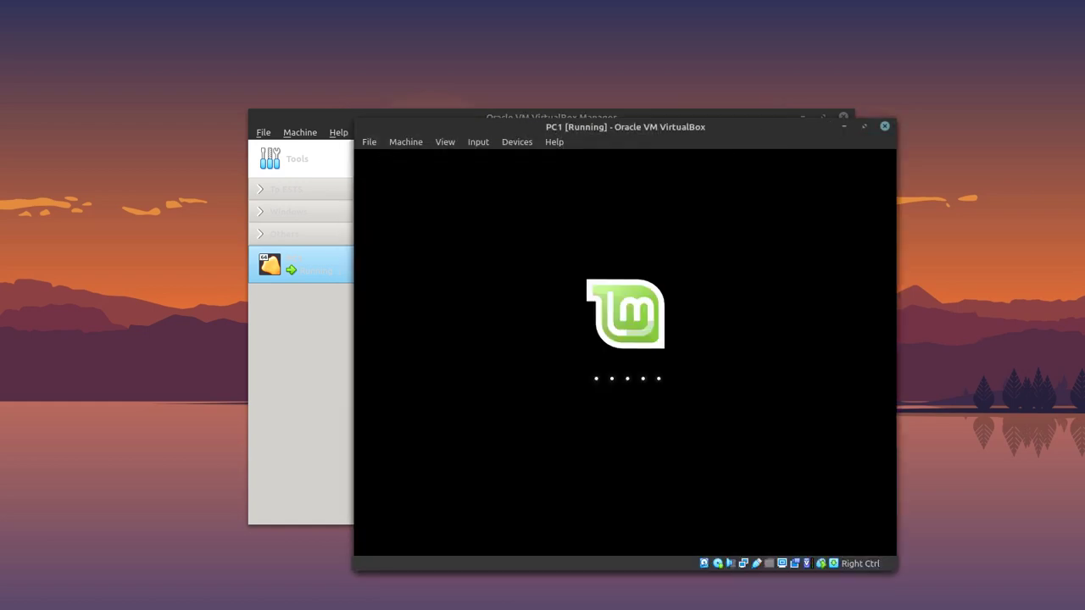
Step: Launch the Linux Mint installer from the live desktop in PC1
{"action": "left_click_drag", "start_coordinate": [634, 128], "coordinate": [566, 93]}
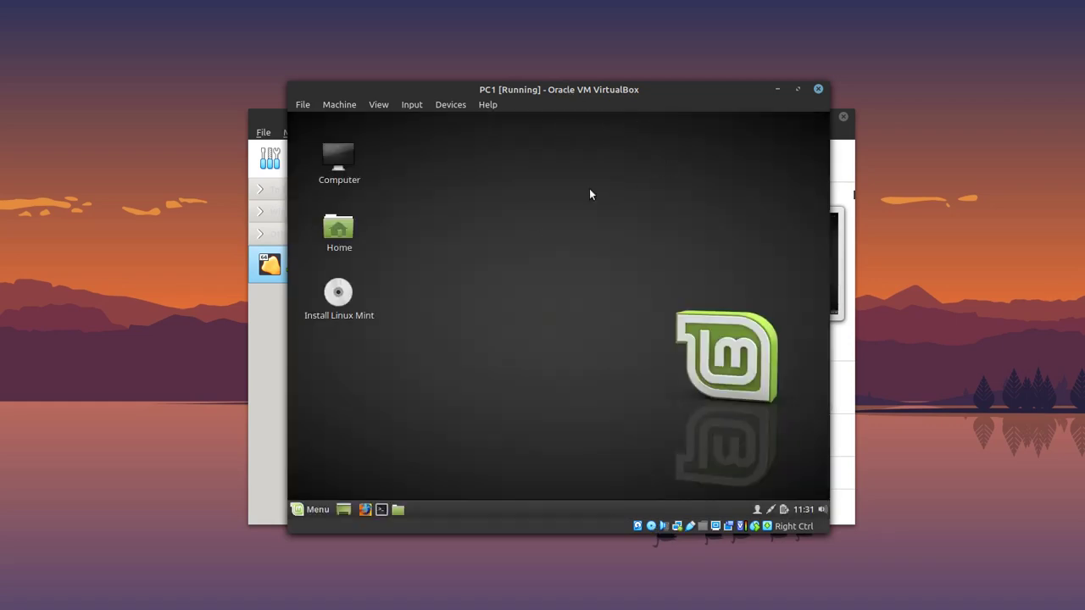
{"action": "left_click", "coordinate": [347, 302]}
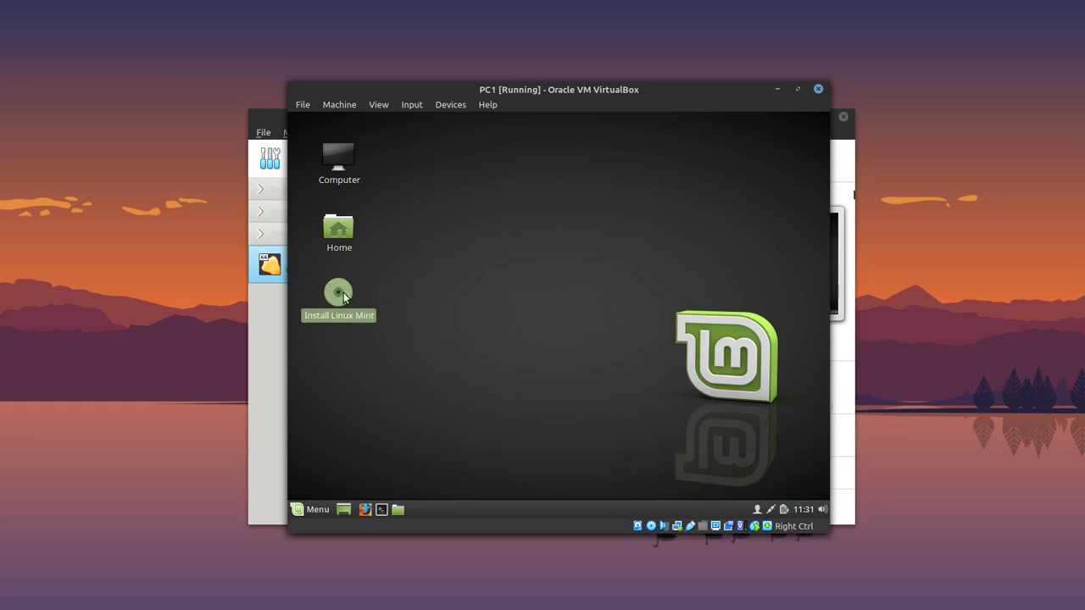
{"action": "double_click", "coordinate": [345, 296]}
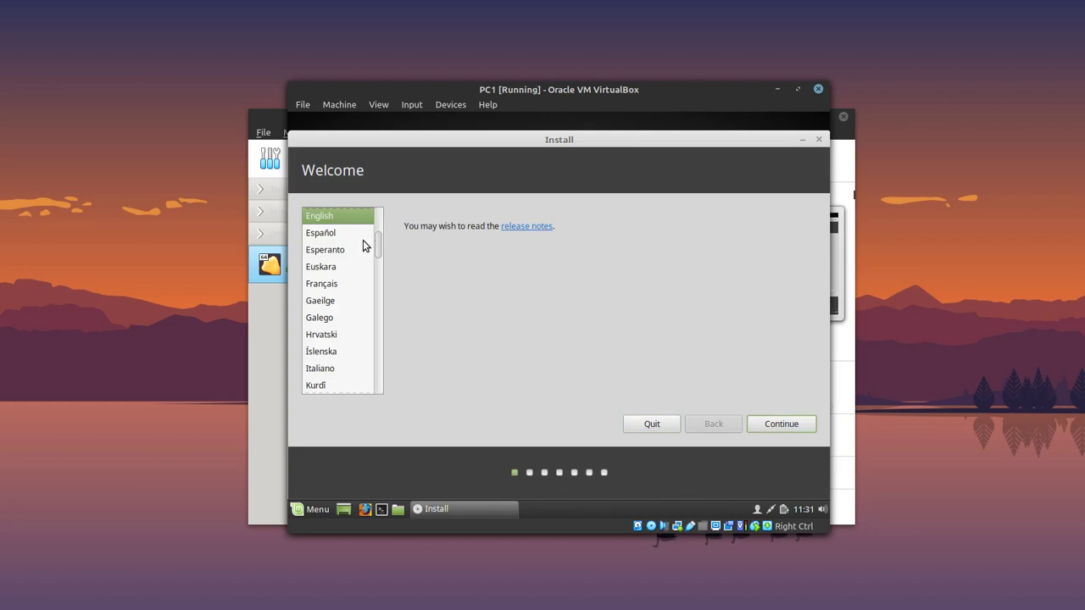
Step: Set the installation language to Français and continue to the installation preparation page
{"action": "scroll", "coordinate": [355, 262], "scroll_direction": "down", "scroll_amount": 1}
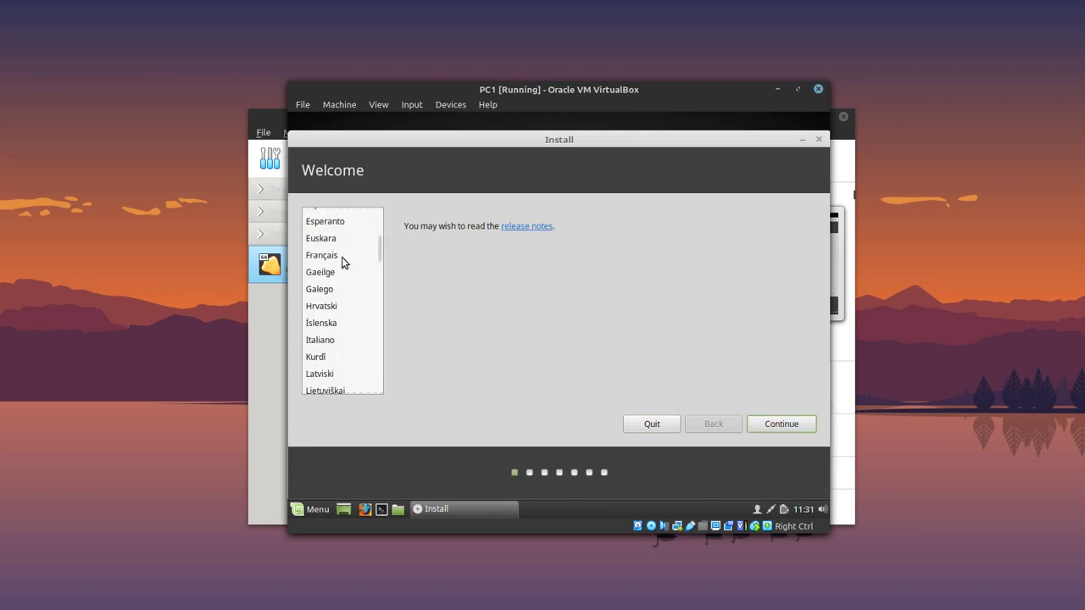
{"action": "left_click", "coordinate": [342, 257]}
{"action": "scroll", "coordinate": [341, 251], "scroll_direction": "up", "scroll_amount": 4}
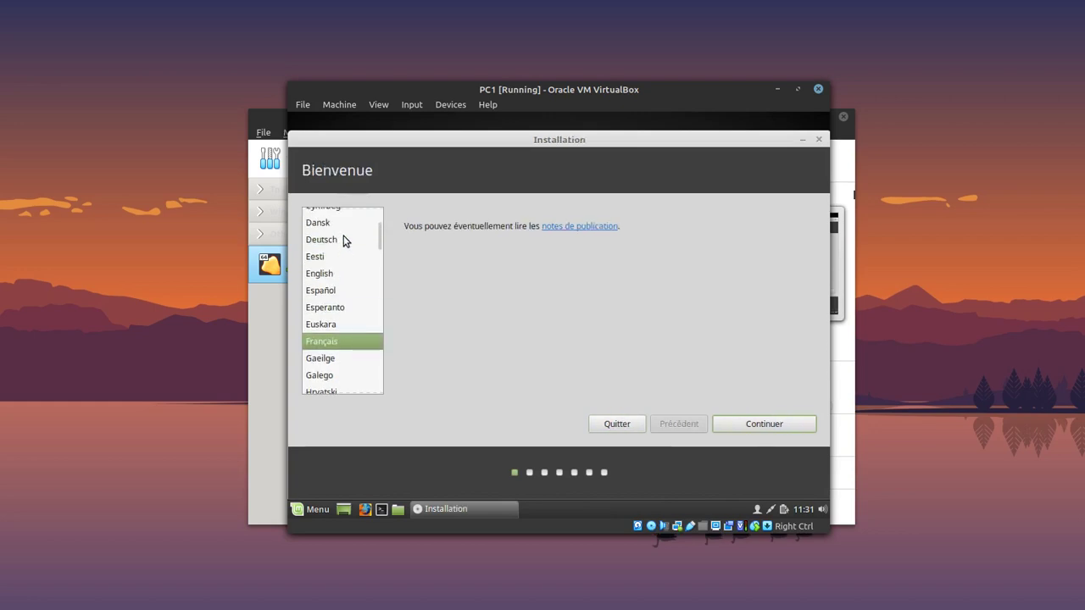
{"action": "scroll", "coordinate": [343, 242], "scroll_direction": "down", "scroll_amount": 1}
{"action": "scroll", "coordinate": [344, 242], "scroll_direction": "down", "scroll_amount": 2}
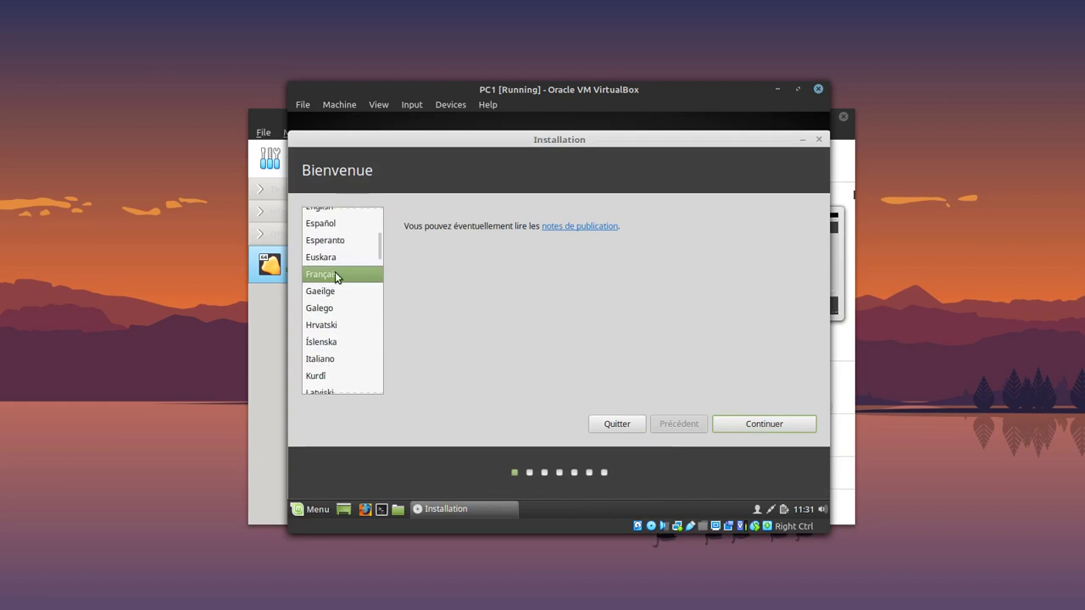
{"action": "left_click", "coordinate": [746, 422]}
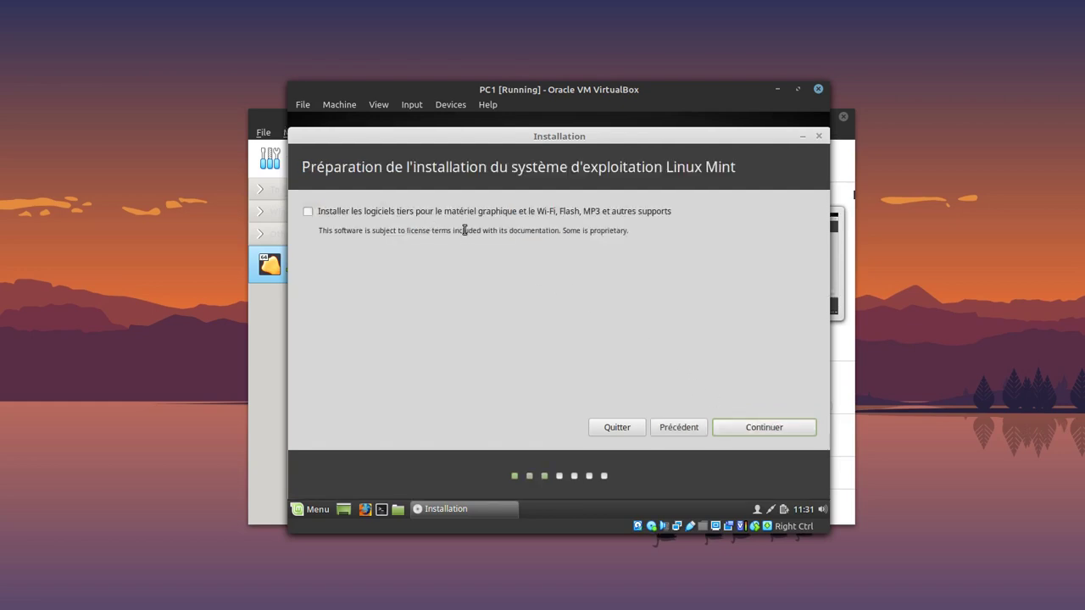
Step: Continue without third-party software, keep the option to erase the disk and install Linux Mint, and confirm the disk changes
{"action": "left_click", "coordinate": [769, 422]}
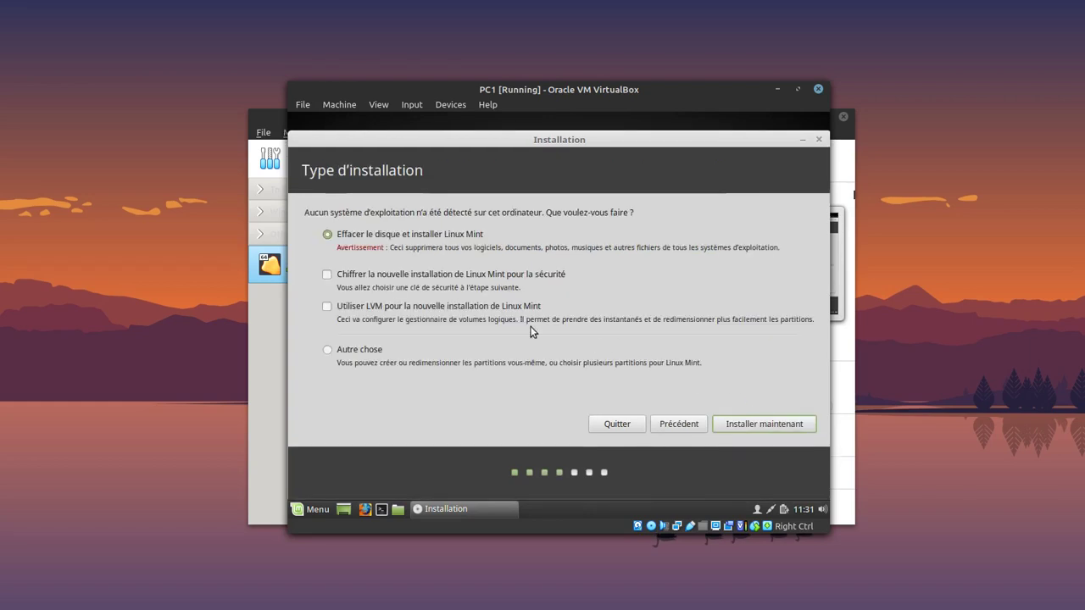
{"action": "left_click", "coordinate": [759, 423]}
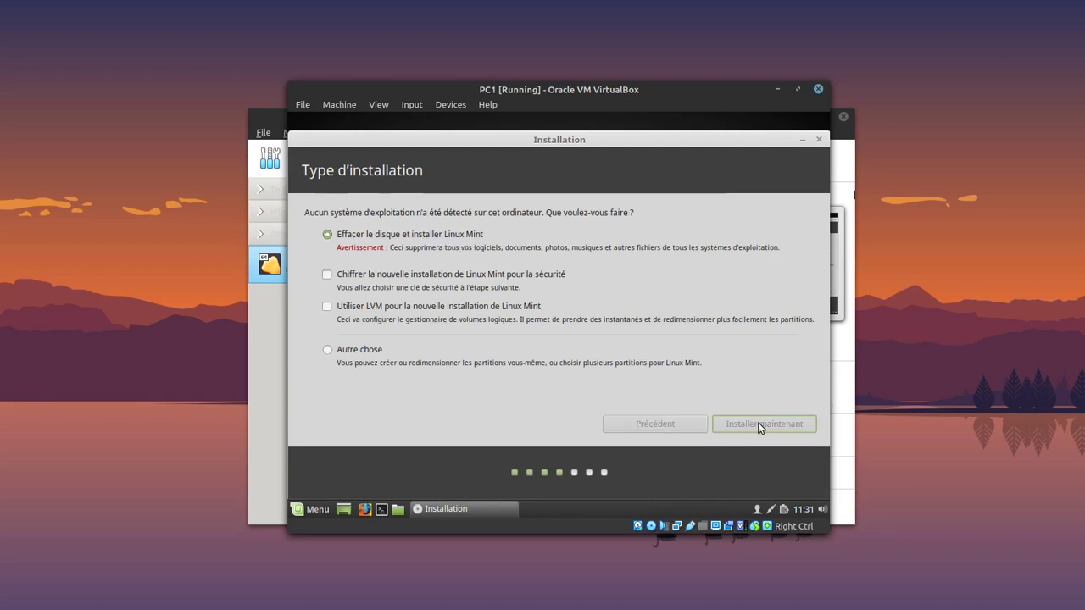
{"action": "left_click", "coordinate": [770, 390]}
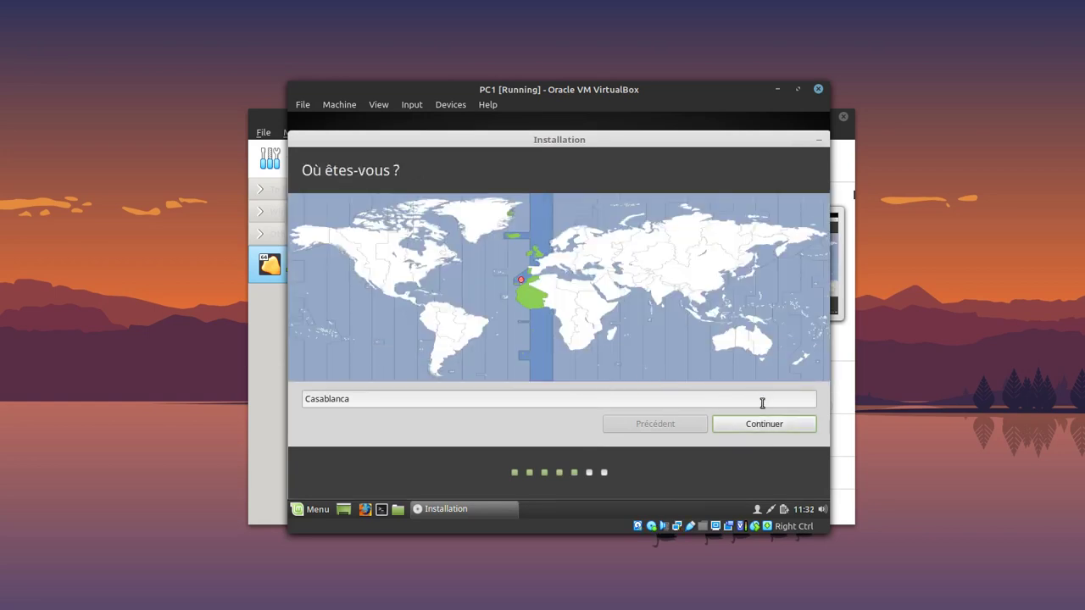
Step: Accept Casablanca as the location and set the keyboard layout to the standard Français variant
{"action": "left_click", "coordinate": [763, 426]}
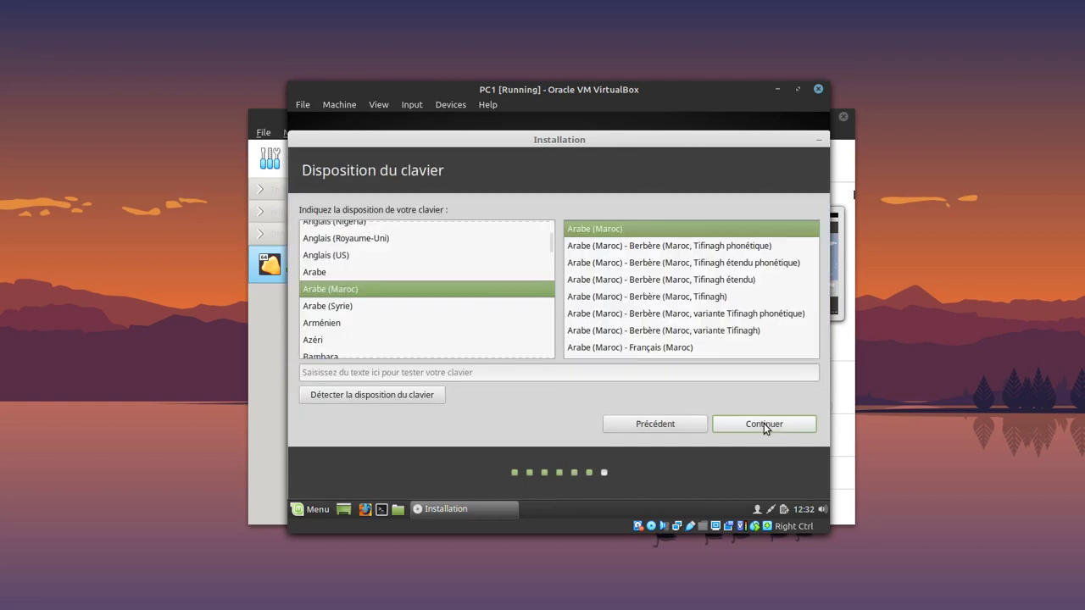
{"action": "scroll", "coordinate": [387, 291], "scroll_direction": "down", "scroll_amount": 5}
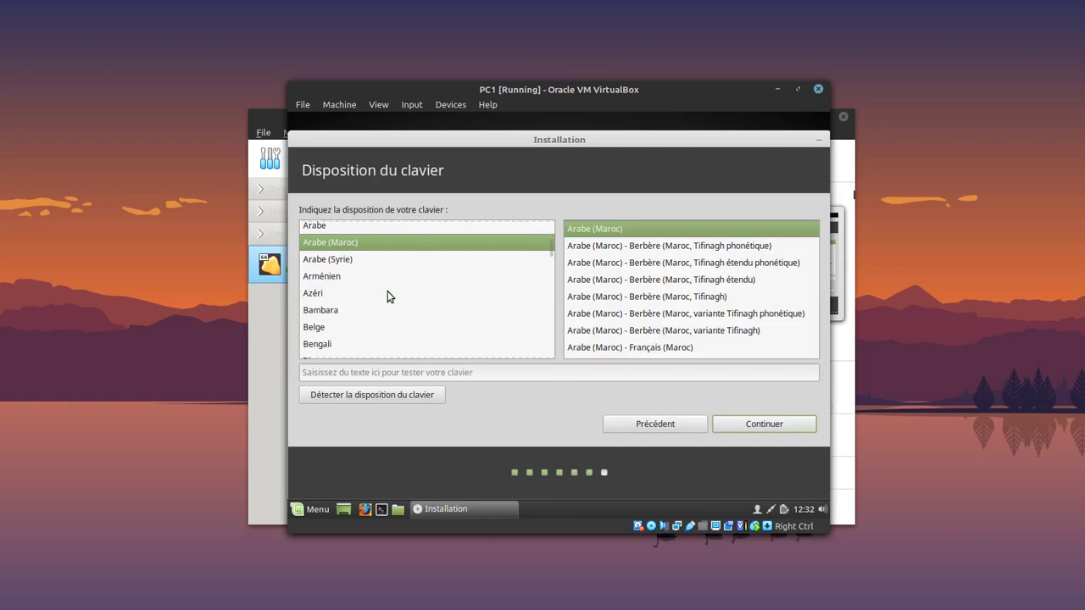
{"action": "scroll", "coordinate": [378, 307], "scroll_direction": "down", "scroll_amount": 1}
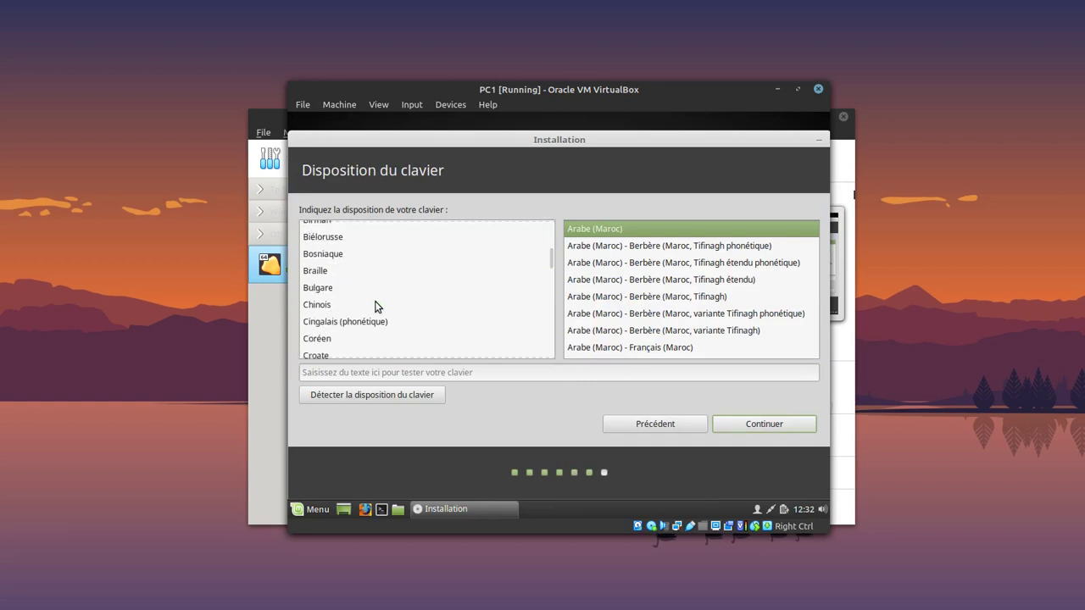
{"action": "scroll", "coordinate": [377, 306], "scroll_direction": "down", "scroll_amount": 2}
{"action": "scroll", "coordinate": [377, 307], "scroll_direction": "down", "scroll_amount": 2}
{"action": "scroll", "coordinate": [376, 306], "scroll_direction": "down", "scroll_amount": 1}
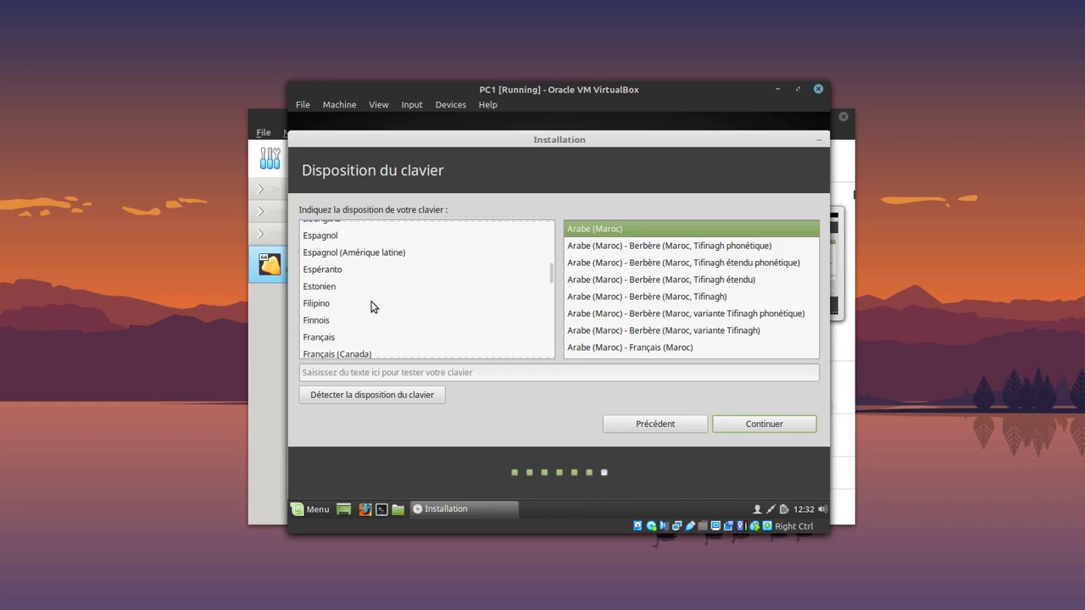
{"action": "left_click", "coordinate": [331, 339]}
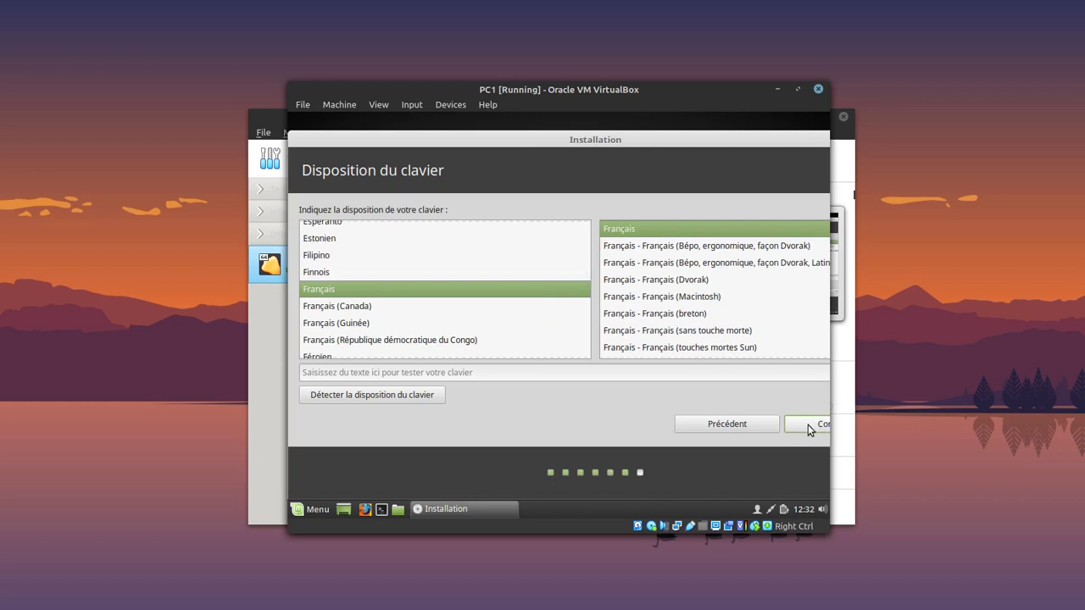
{"action": "left_click_drag", "start_coordinate": [783, 139], "coordinate": [665, 140]}
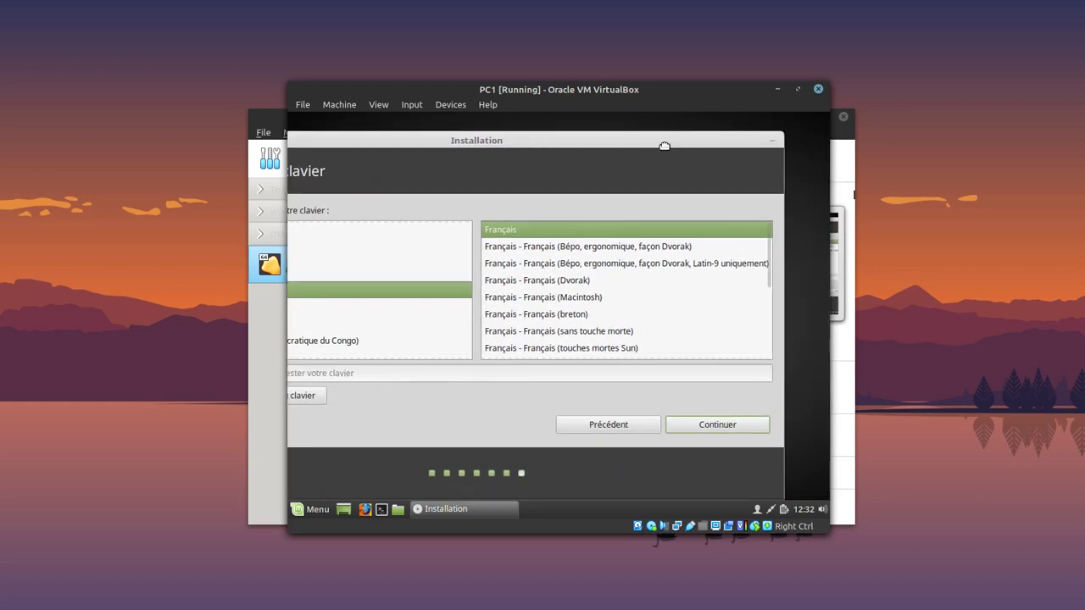
{"action": "left_click", "coordinate": [723, 426]}
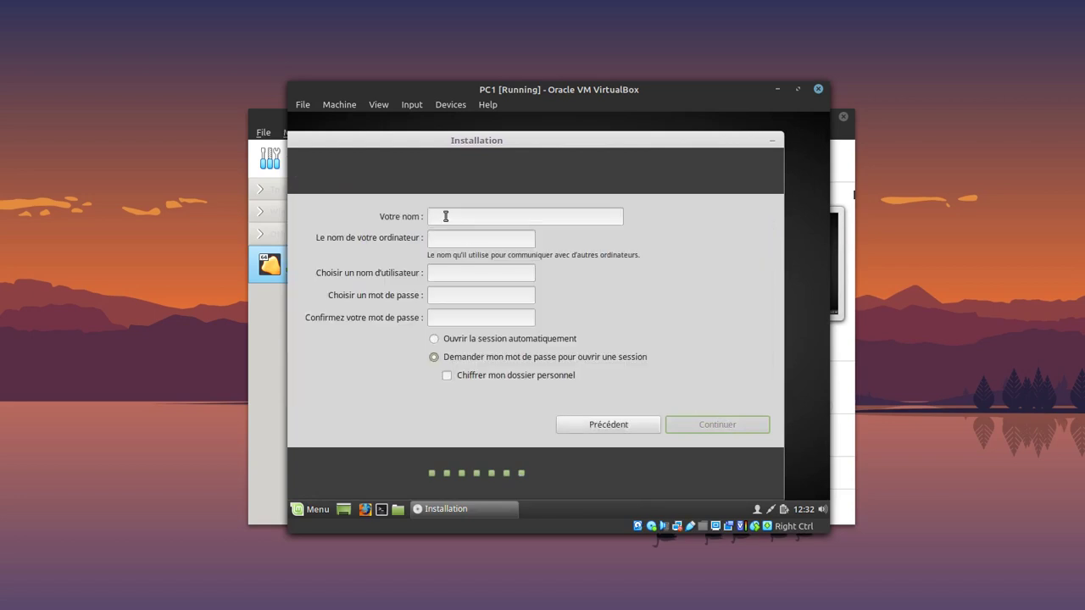
Step: Fill in the account details with the name client, and enter and confirm the account password
{"action": "left_click_drag", "start_coordinate": [496, 140], "coordinate": [534, 137]}
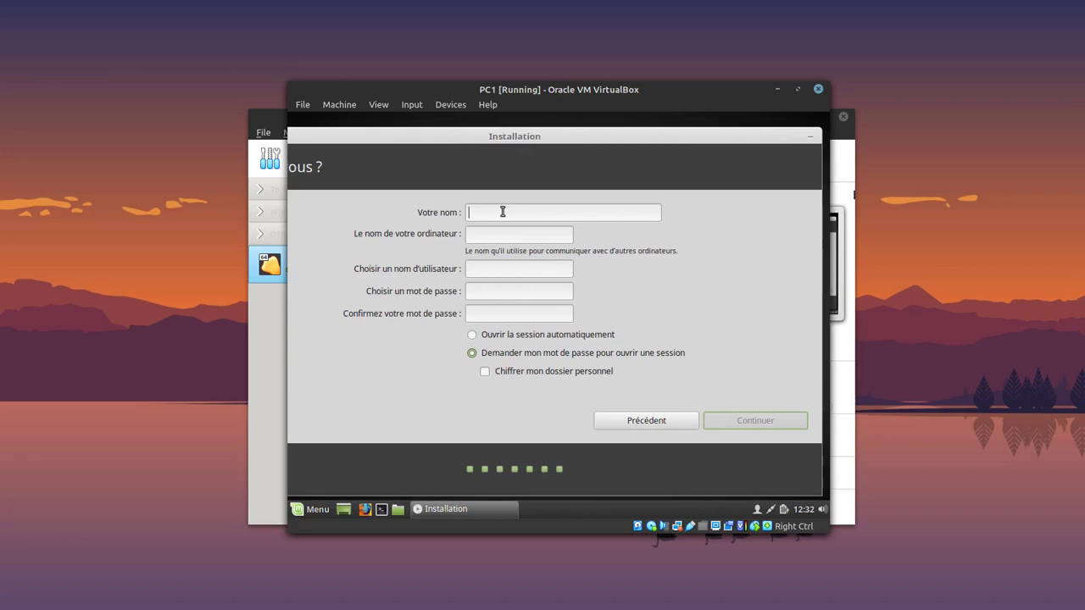
{"action": "type", "text": "client"}
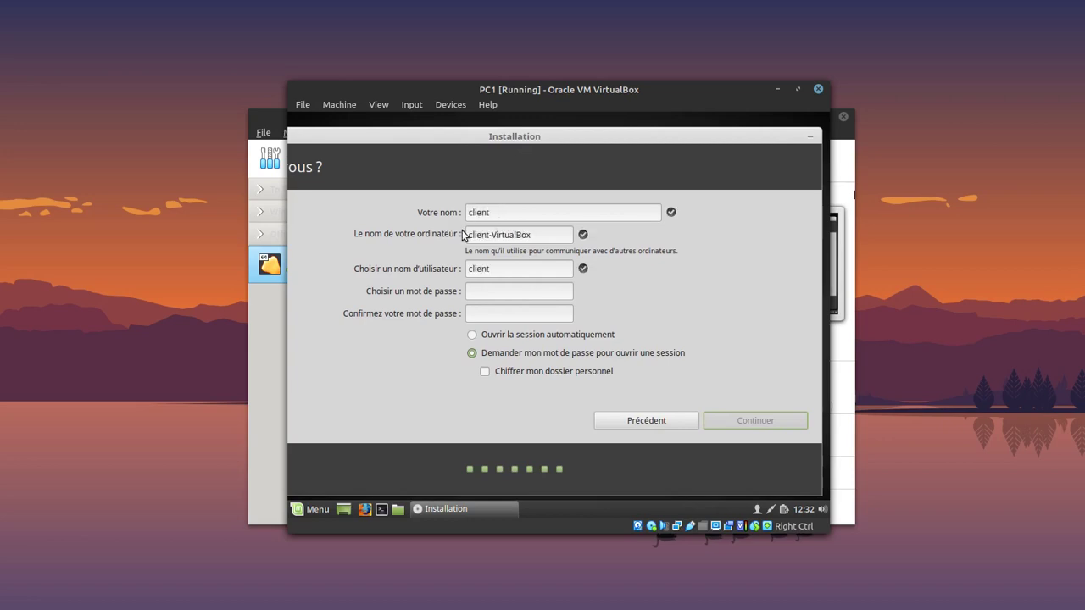
{"action": "type", "text": "•••"}
{"action": "left_click", "coordinate": [497, 313]}
{"action": "type", "text": "•••"}
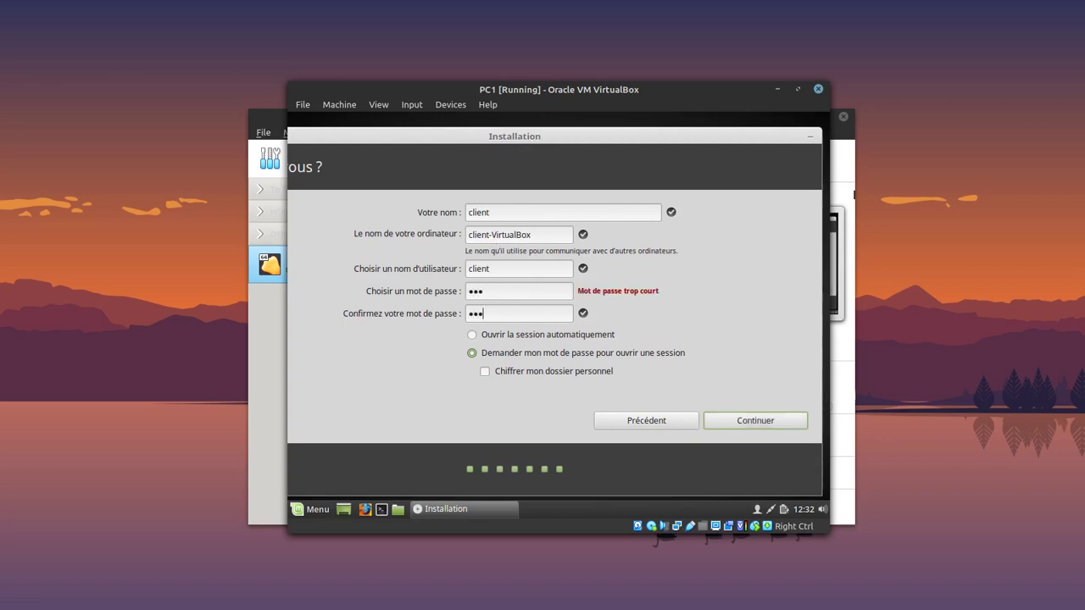
Step: Choose to open the session automatically for the new account and start the Linux Mint installation
{"action": "left_click", "coordinate": [494, 336]}
{"action": "left_click", "coordinate": [774, 421]}
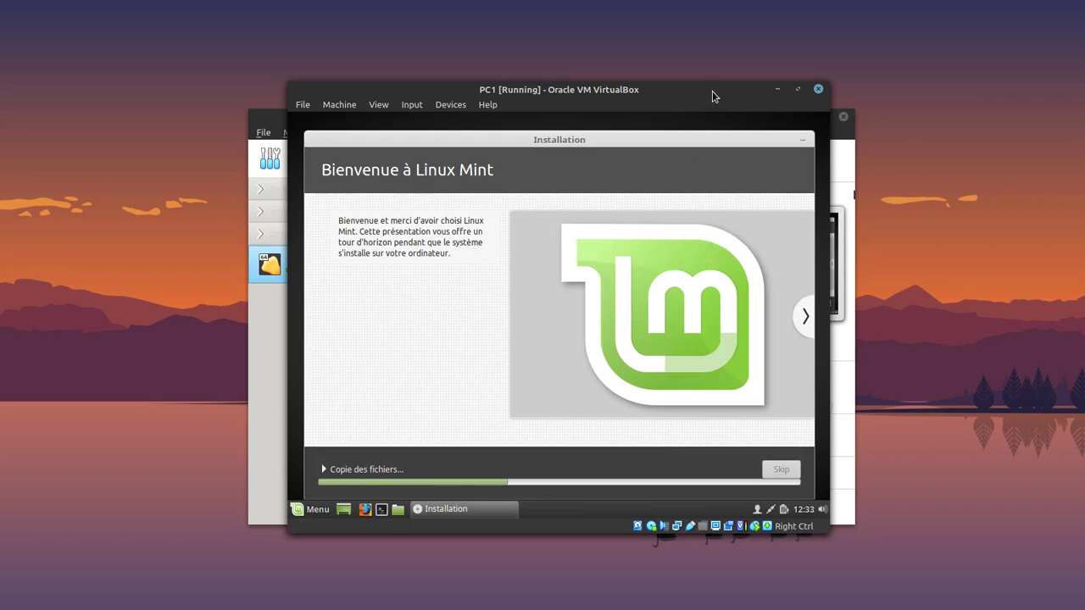
Step: Move the PC1 window out of the way, switch to the running LinuxMint virtual machine, and unlock its session with the account password
{"action": "left_click_drag", "start_coordinate": [714, 90], "coordinate": [0, 127]}
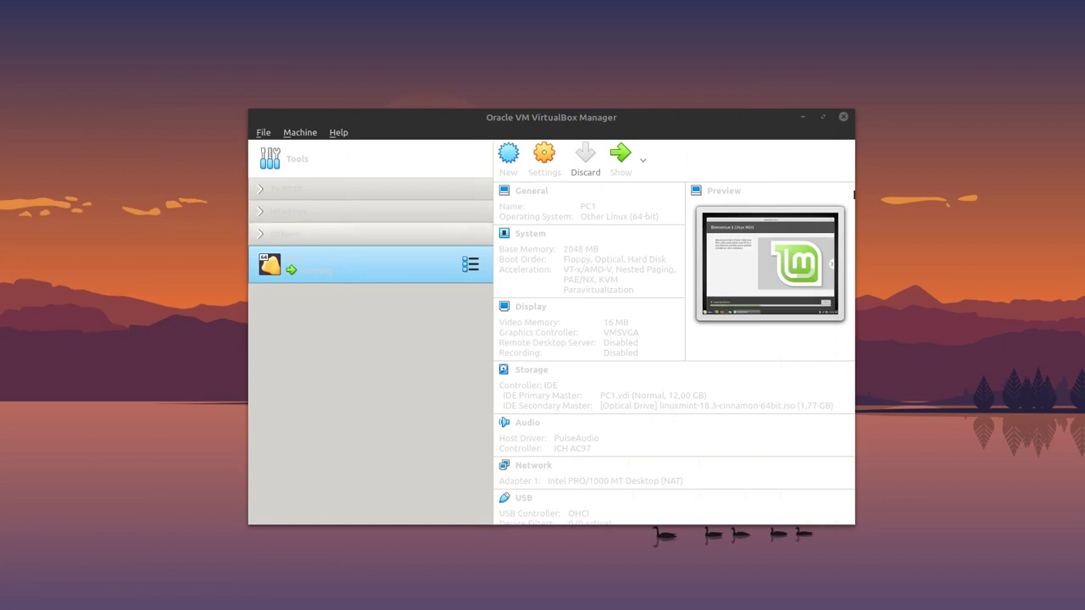
{"action": "key", "text": "alt+Tab"}
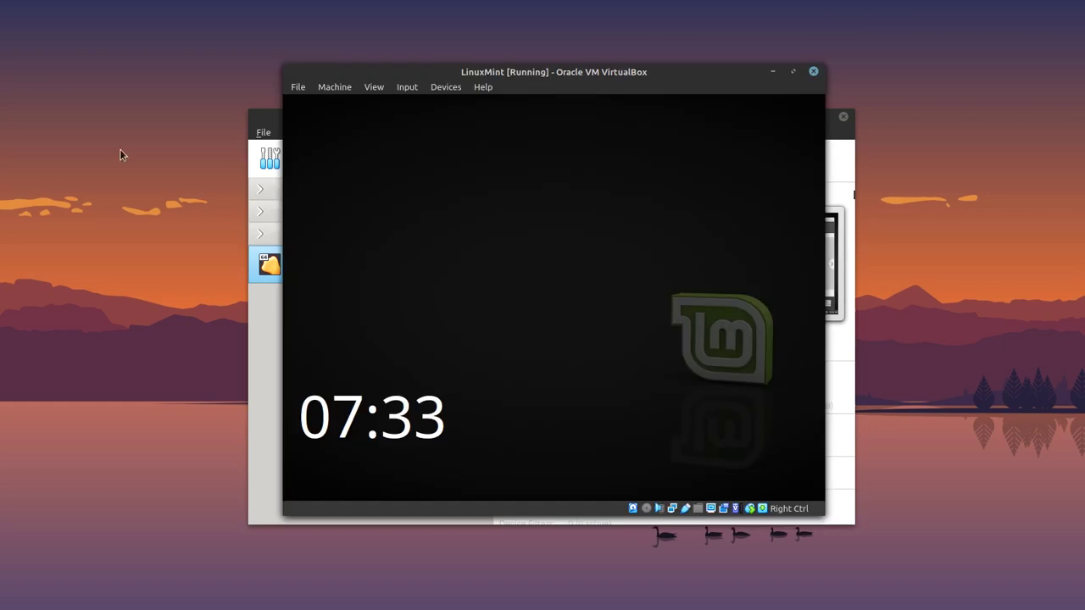
{"action": "mouse_move", "coordinate": [570, 206]}
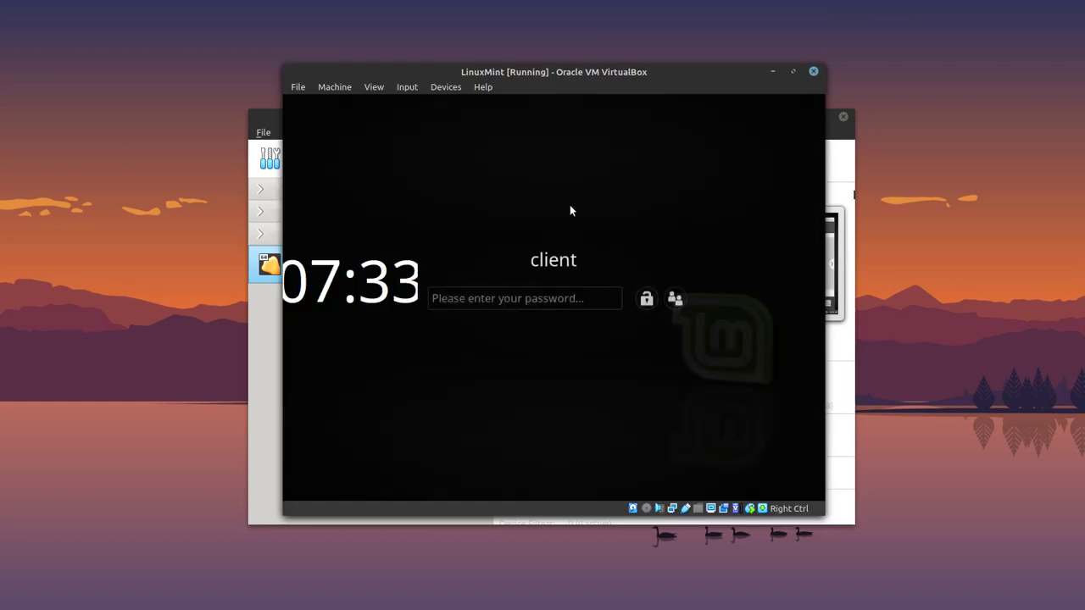
{"action": "left_click", "coordinate": [520, 289]}
{"action": "type", "text": "***"}
{"action": "key", "text": "Return"}
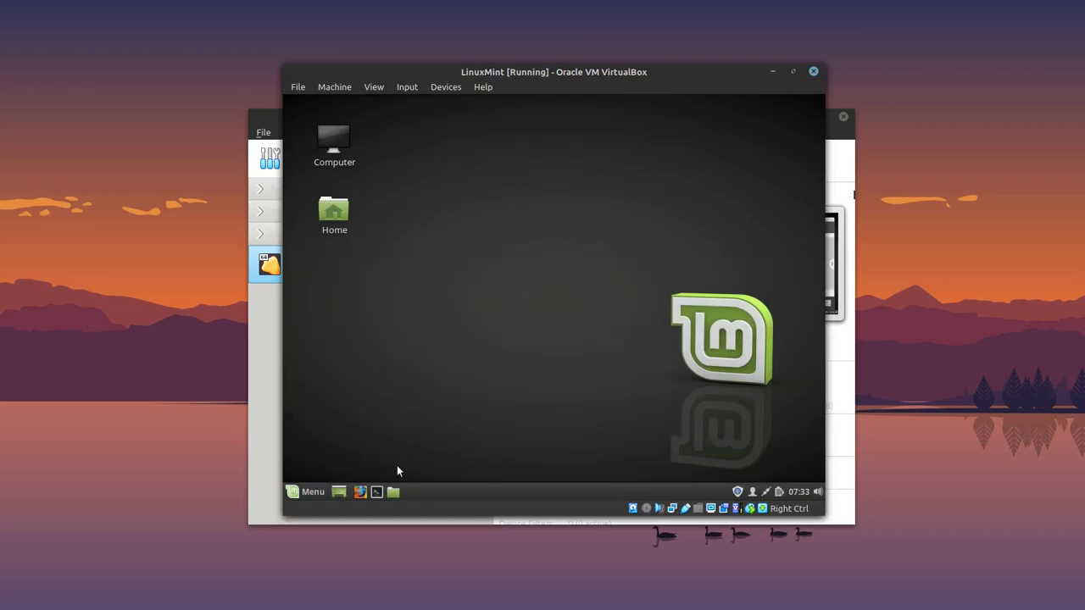
Step: Open a terminal in the LinuxMint machine and run ifconfig to examine its network interfaces
{"action": "left_click", "coordinate": [378, 492]}
{"action": "type", "text": "ifconfig"}
{"action": "key", "text": "Return"}
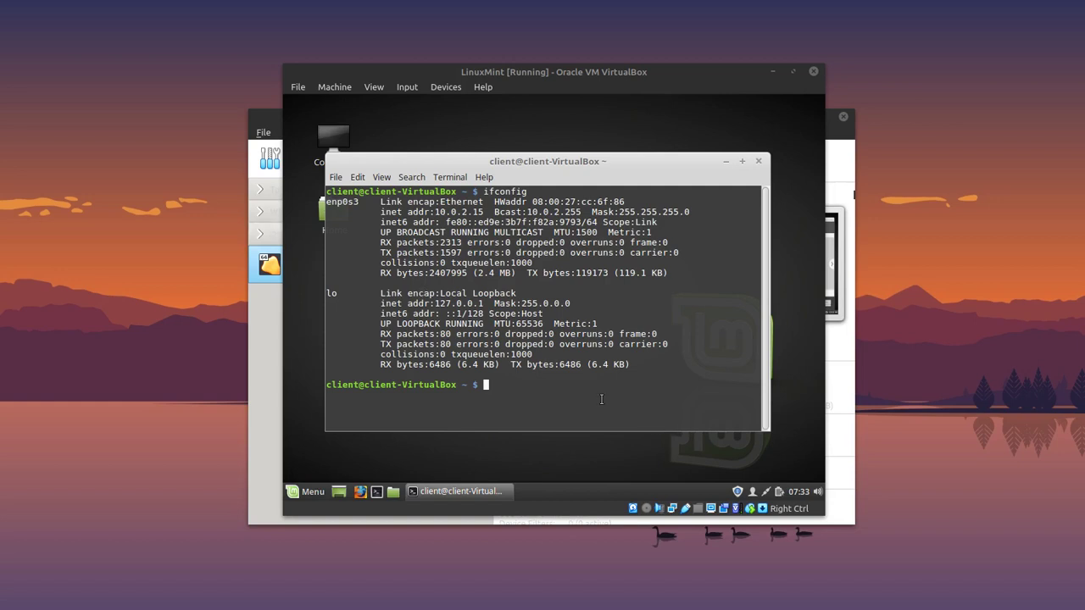
{"action": "left_click_drag", "start_coordinate": [483, 192], "coordinate": [527, 191]}
{"action": "left_click", "coordinate": [499, 391]}
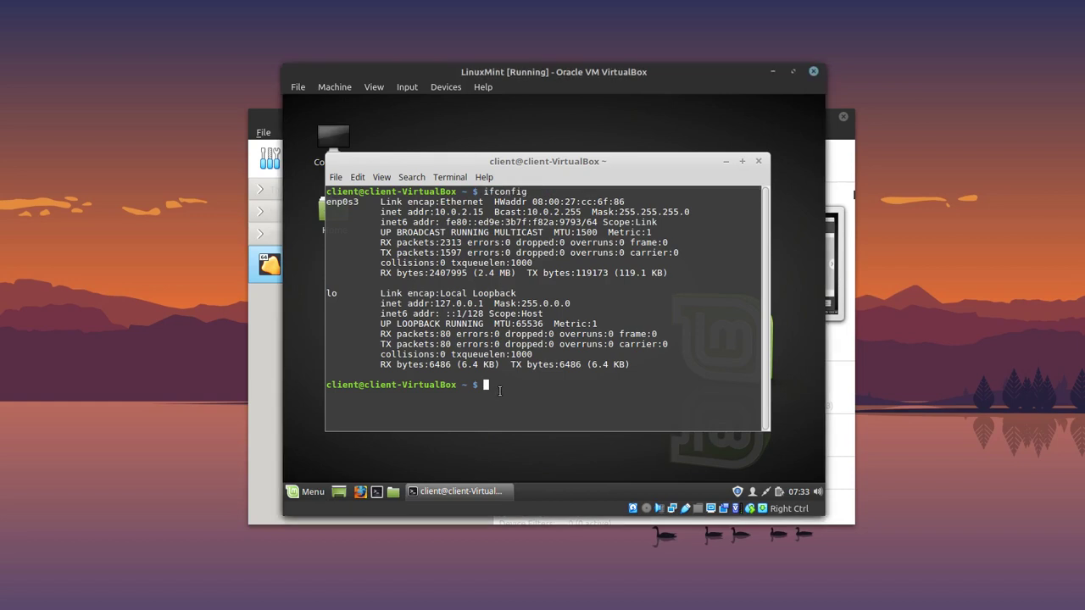
Step: Write out sudo apt update and sudo apt install net-tools at the prompt without running them, and clear the line
{"action": "type", "text": "sudo apt update"}
{"action": "key", "text": "BackSpace"}
{"action": "key", "text": "BackSpace"}
{"action": "key", "text": "BackSpace"}
{"action": "key", "text": "BackSpace"}
{"action": "key", "text": "BackSpace"}
{"action": "key", "text": "BackSpace"}
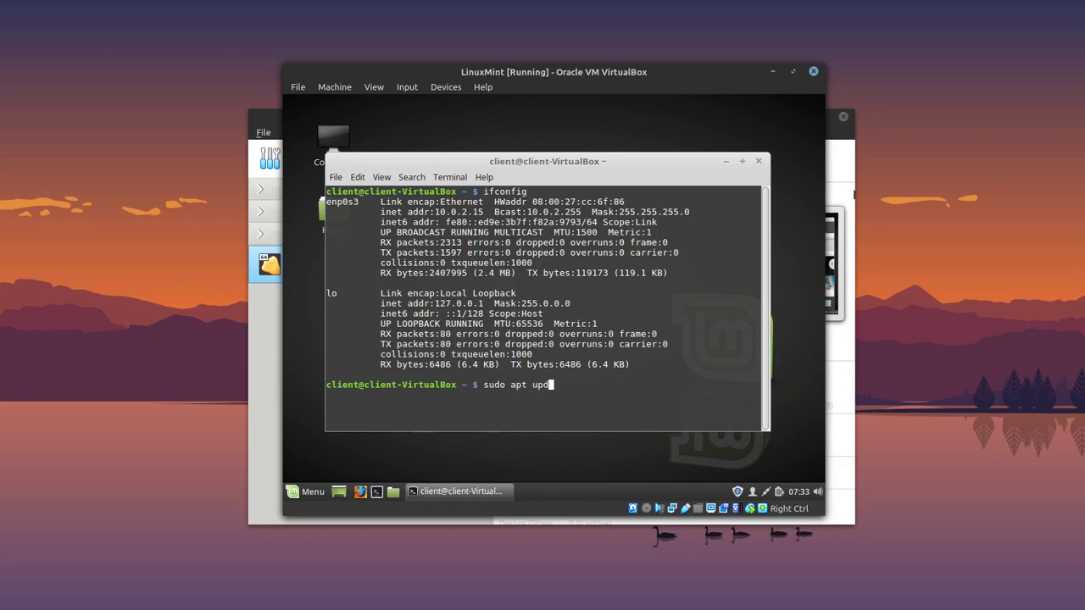
{"action": "type", "text": "install net-tools"}
{"action": "key", "text": "BackSpace"}
{"action": "key", "text": "BackSpace"}
{"action": "key", "text": "BackSpace"}
{"action": "key", "text": "BackSpace"}
{"action": "key", "text": "BackSpace"}
{"action": "key", "text": "BackSpace"}
{"action": "key", "text": "BackSpace"}
{"action": "key", "text": "BackSpace"}
{"action": "key", "text": "BackSpace"}
{"action": "key", "text": "BackSpace"}
{"action": "key", "text": "BackSpace"}
{"action": "key", "text": "BackSpace"}
{"action": "key", "text": "BackSpace"}
{"action": "key", "text": "BackSpace"}
{"action": "key", "text": "BackSpace"}
{"action": "key", "text": "BackSpace"}
{"action": "key", "text": "BackSpace"}
{"action": "key", "text": "BackSpace"}
{"action": "key", "text": "BackSpace"}
{"action": "key", "text": "BackSpace"}
{"action": "key", "text": "BackSpace"}
{"action": "left_click_drag", "start_coordinate": [624, 157], "coordinate": [632, 152]}
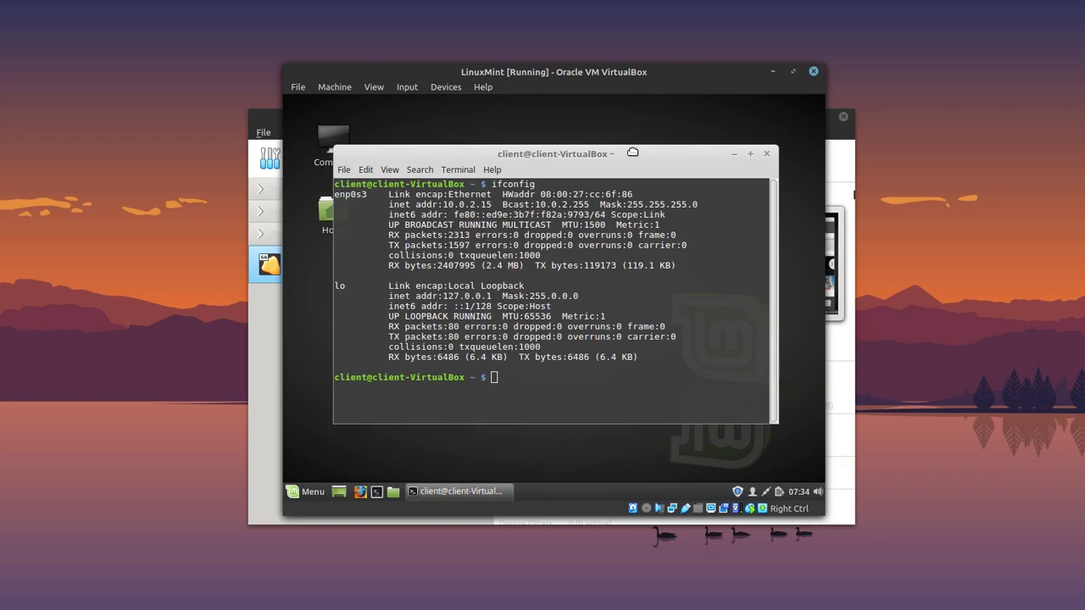